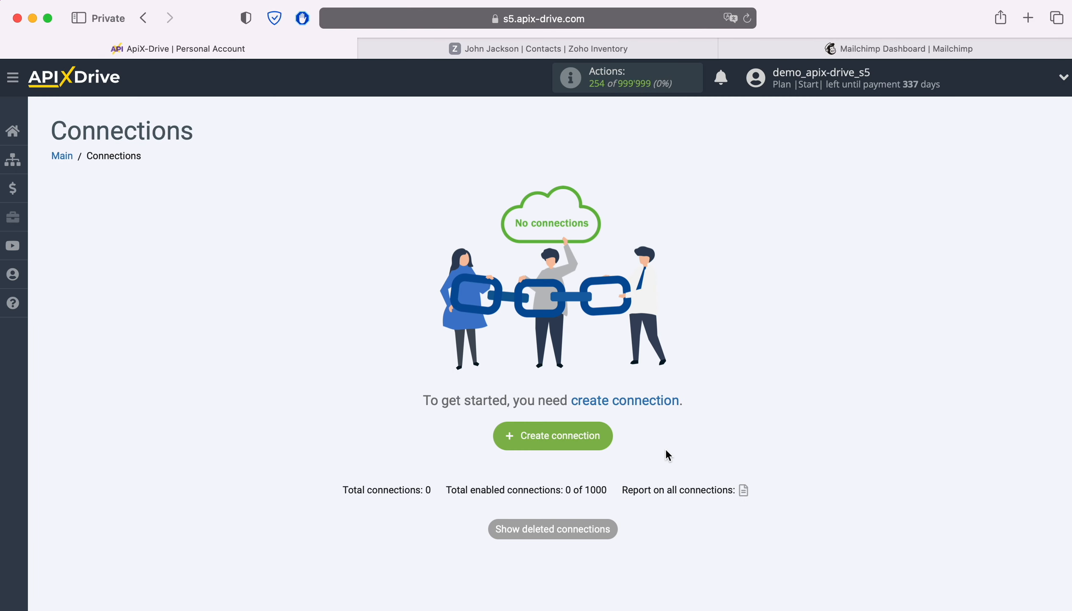
# Create a new connection with ZOHO Inventory as the source system.
pyautogui.click(609, 435)
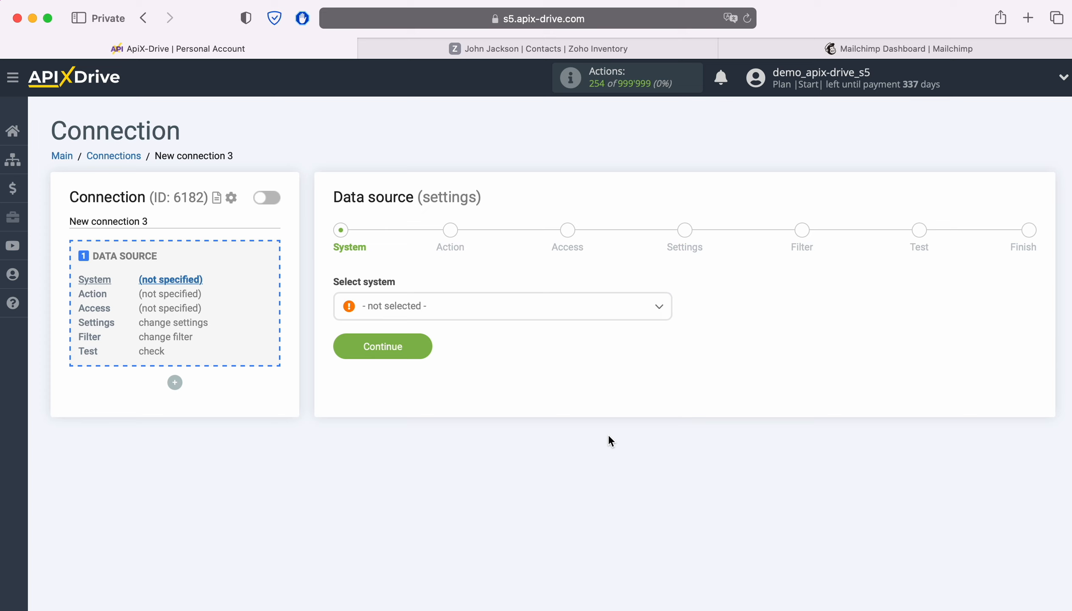
pyautogui.click(486, 314)
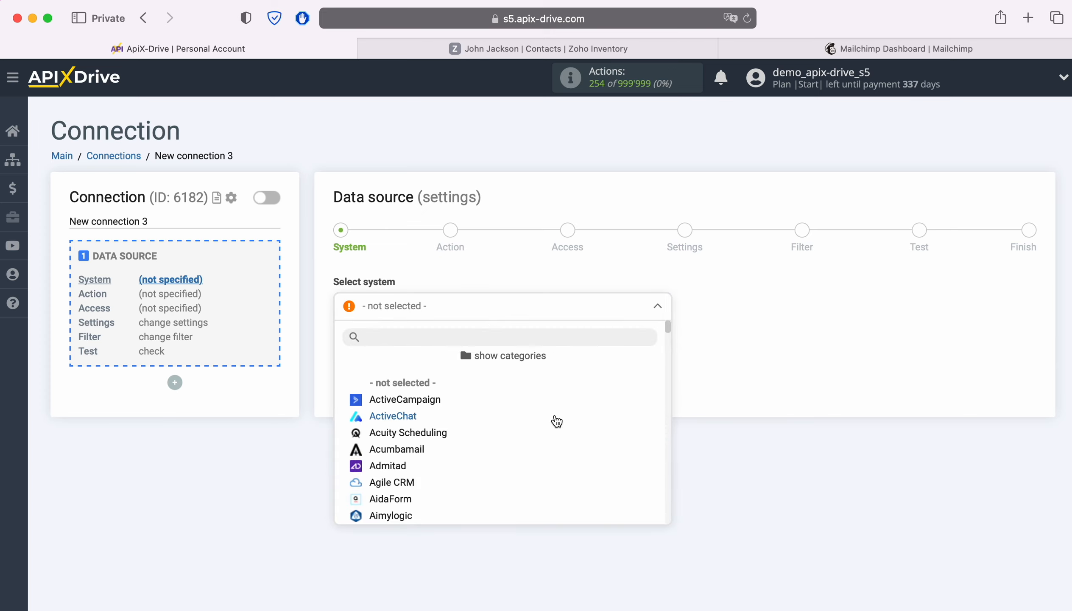
pyautogui.scroll(-5, 555, 421)
pyautogui.scroll(-10, 573, 425)
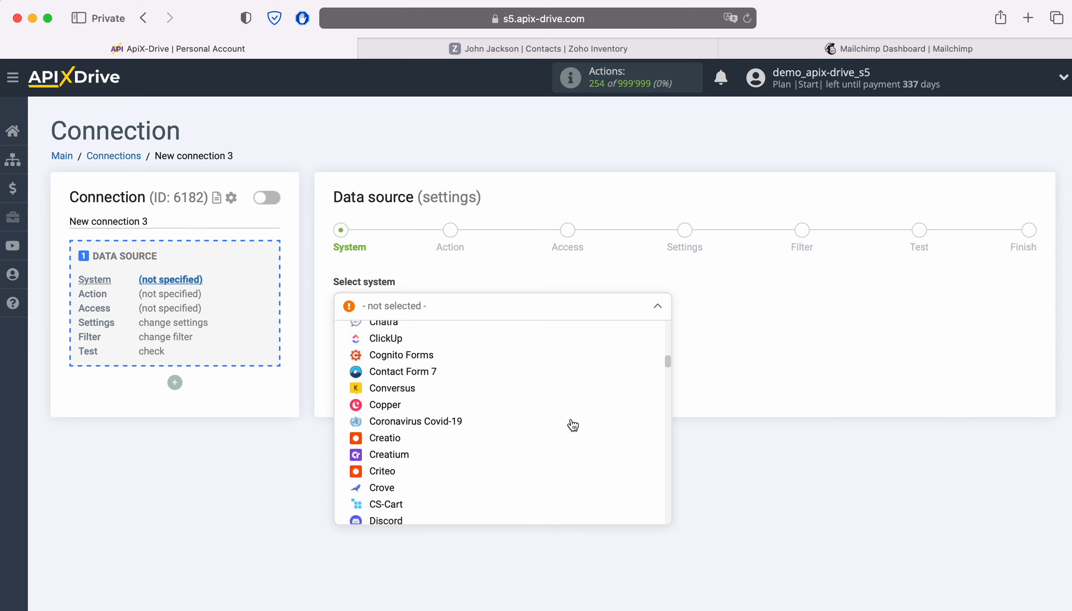
pyautogui.scroll(-15, 572, 425)
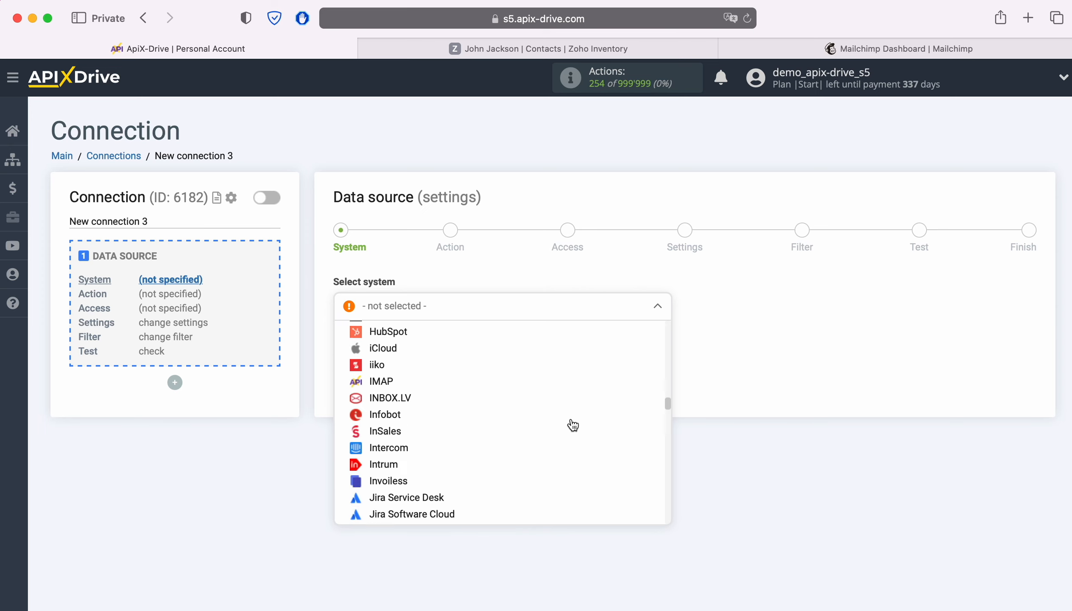
pyautogui.scroll(-15, 573, 425)
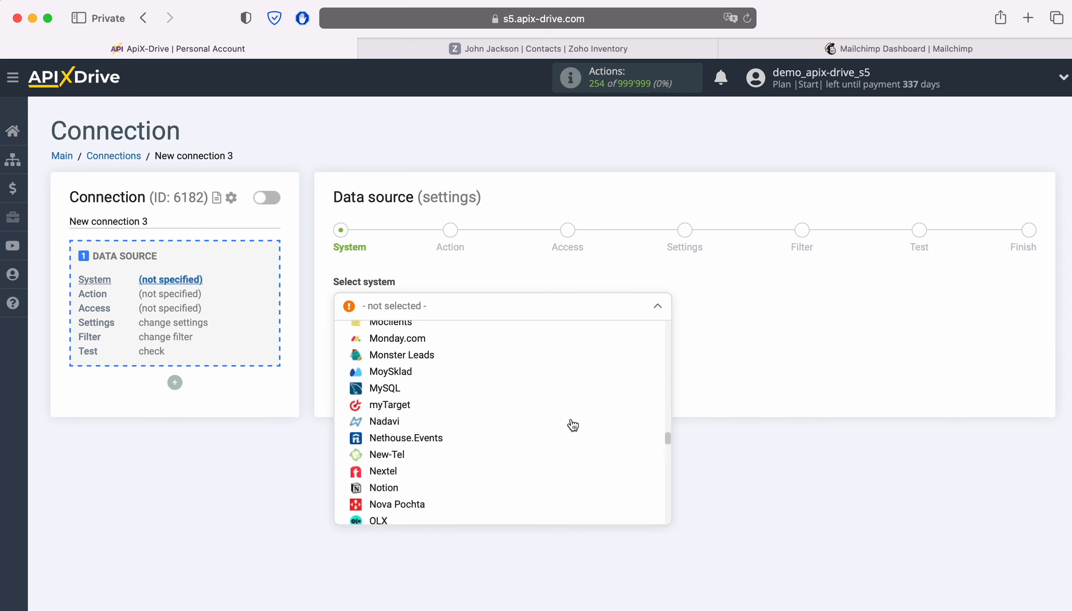
pyautogui.scroll(-15, 573, 425)
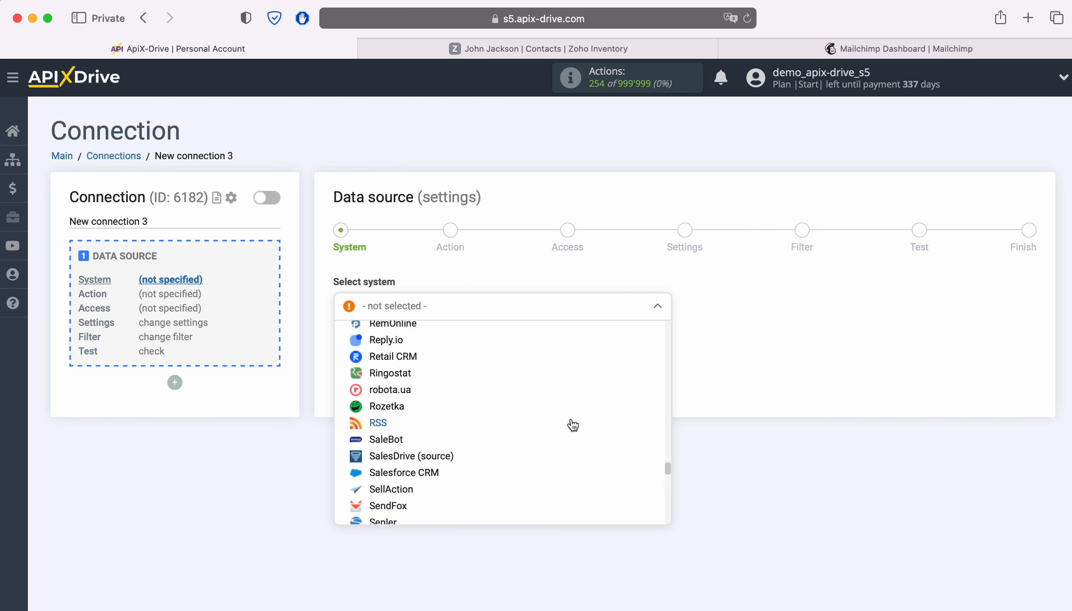
pyautogui.scroll(-15, 574, 425)
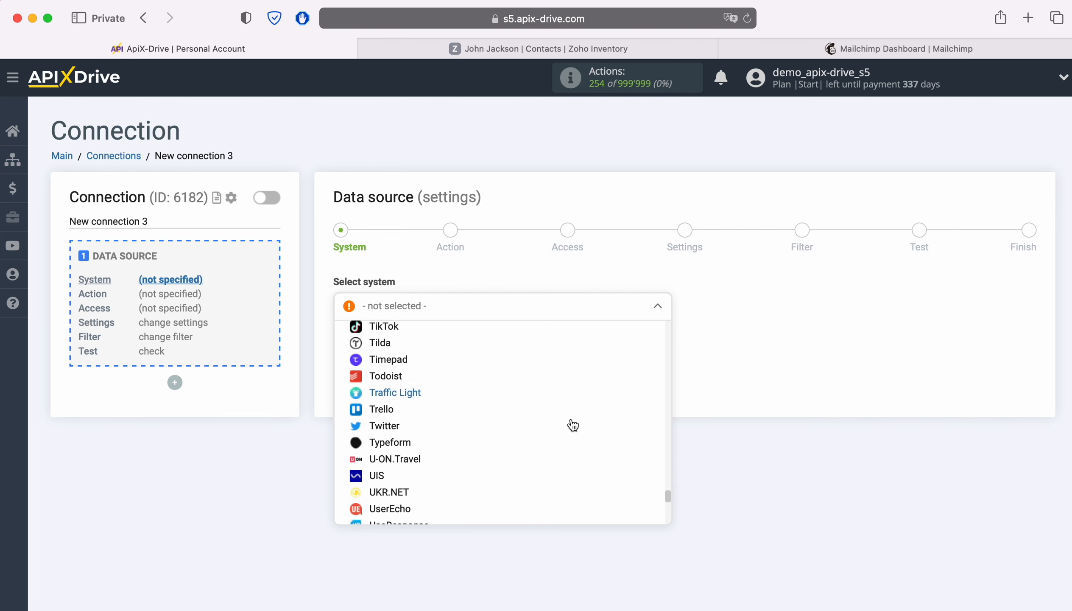
pyautogui.scroll(-10, 573, 425)
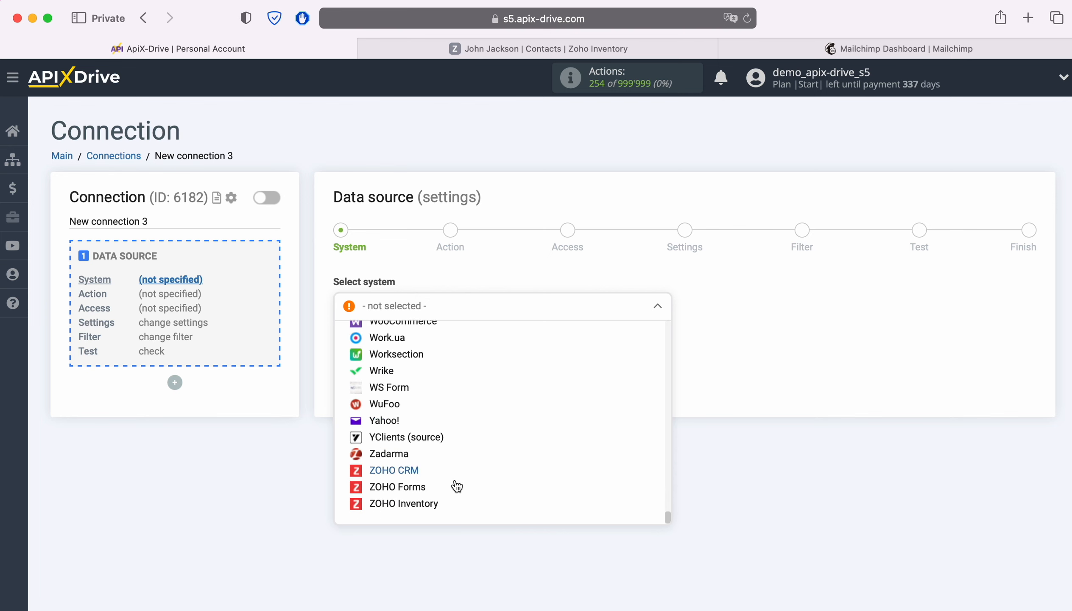
pyautogui.click(427, 506)
pyautogui.click(417, 348)
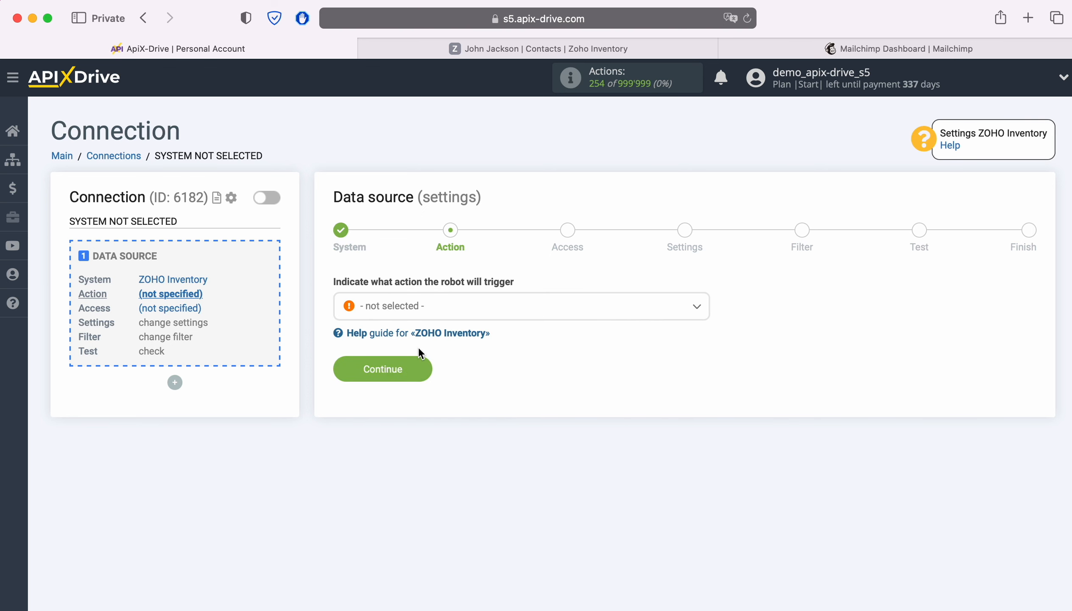
# Set the source action to Get CONTACTS (new) and continue to the Access step.
pyautogui.click(541, 312)
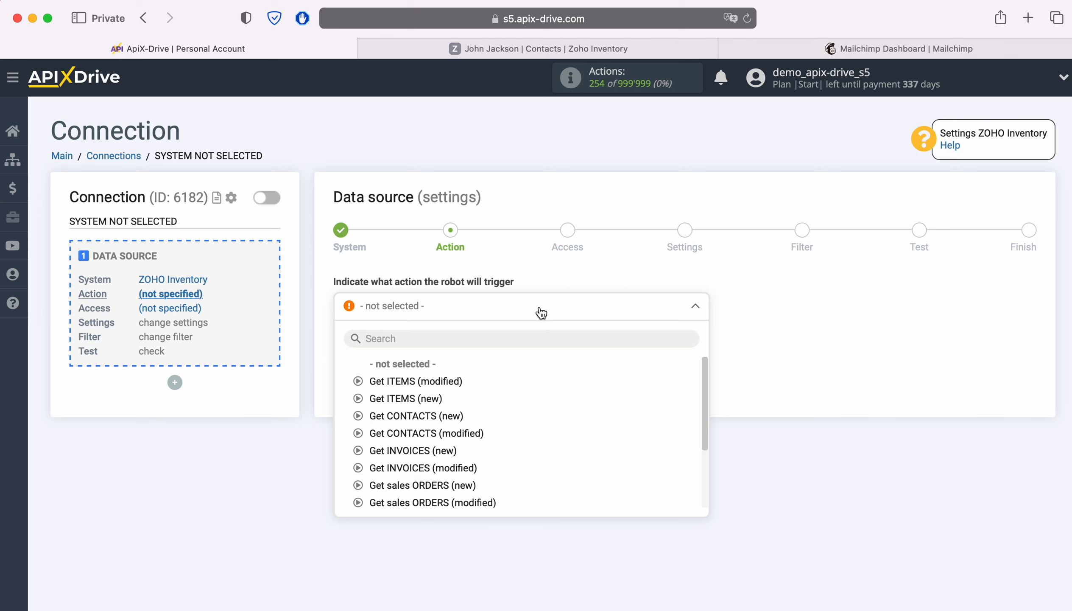
pyautogui.click(443, 414)
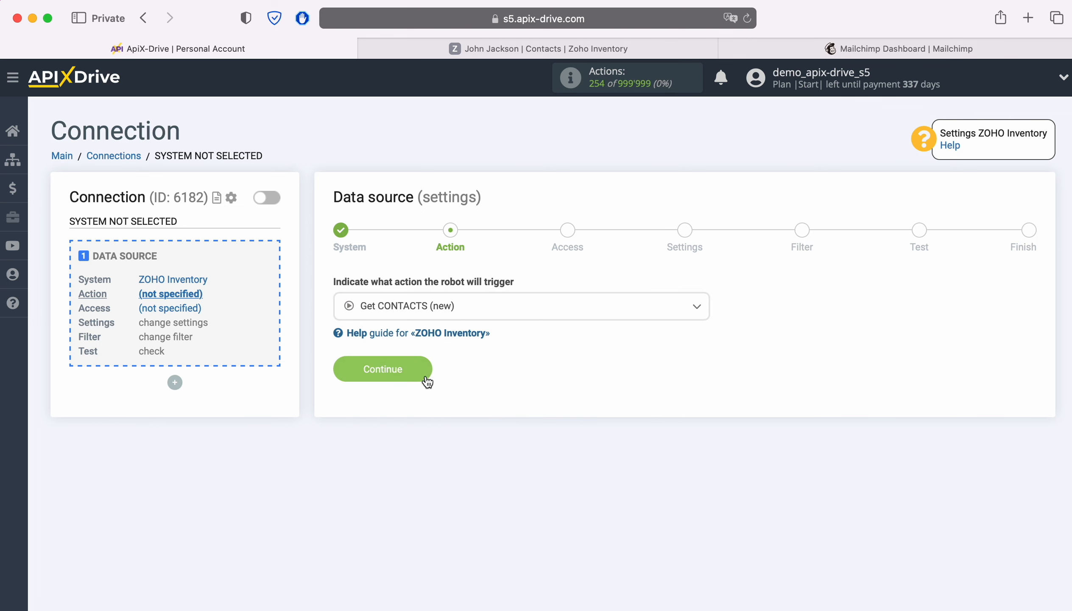
pyautogui.click(425, 376)
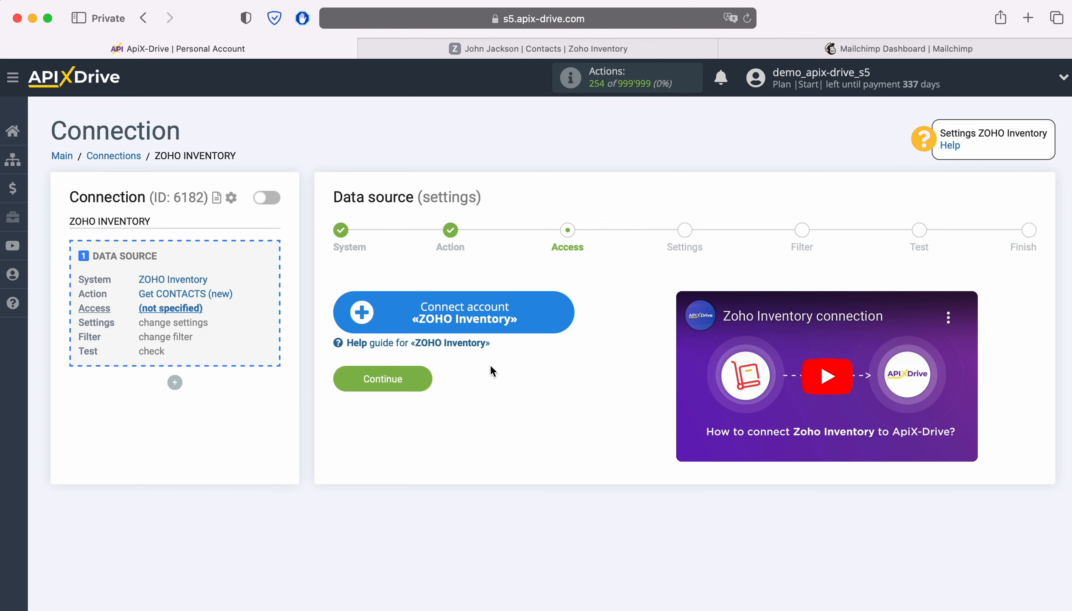
# Start connecting a ZOHO Inventory account and sign in with the account e-mail and saved password.
pyautogui.click(559, 317)
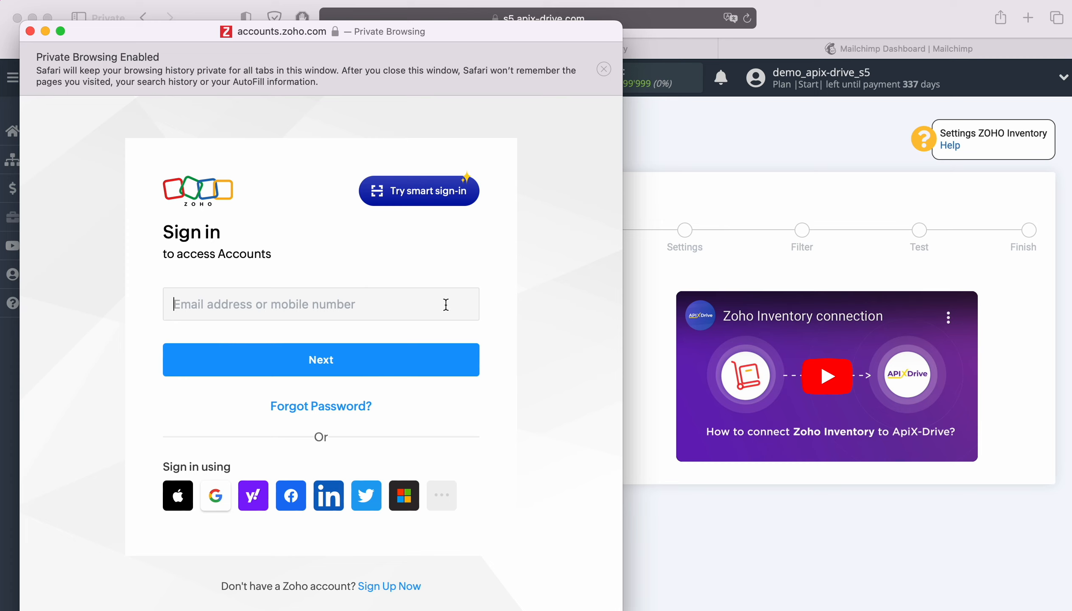
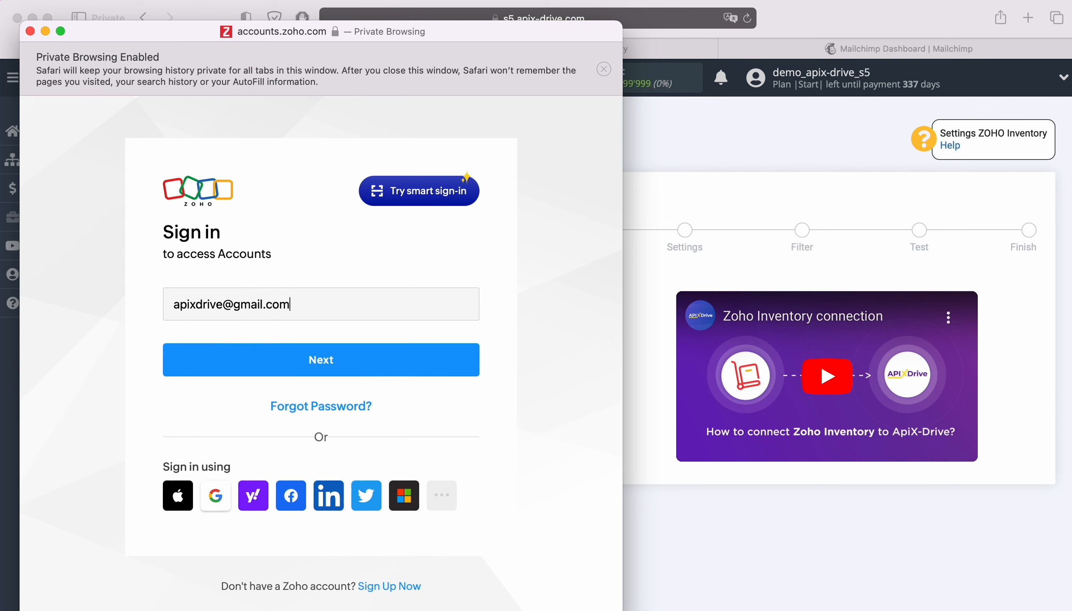
pyautogui.press('Return')
pyautogui.click(270, 451)
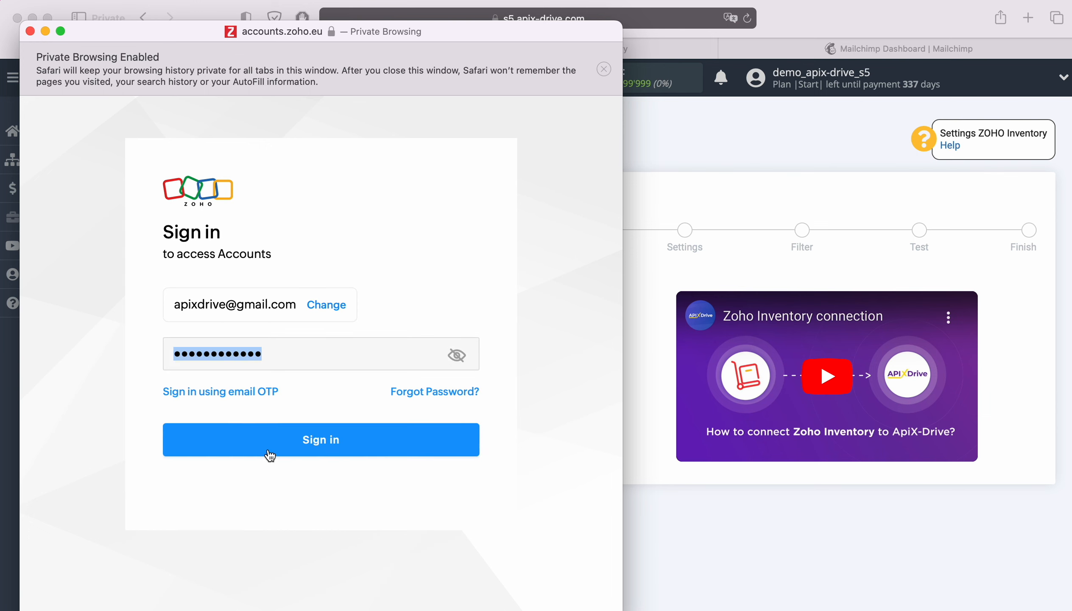
pyautogui.click(353, 446)
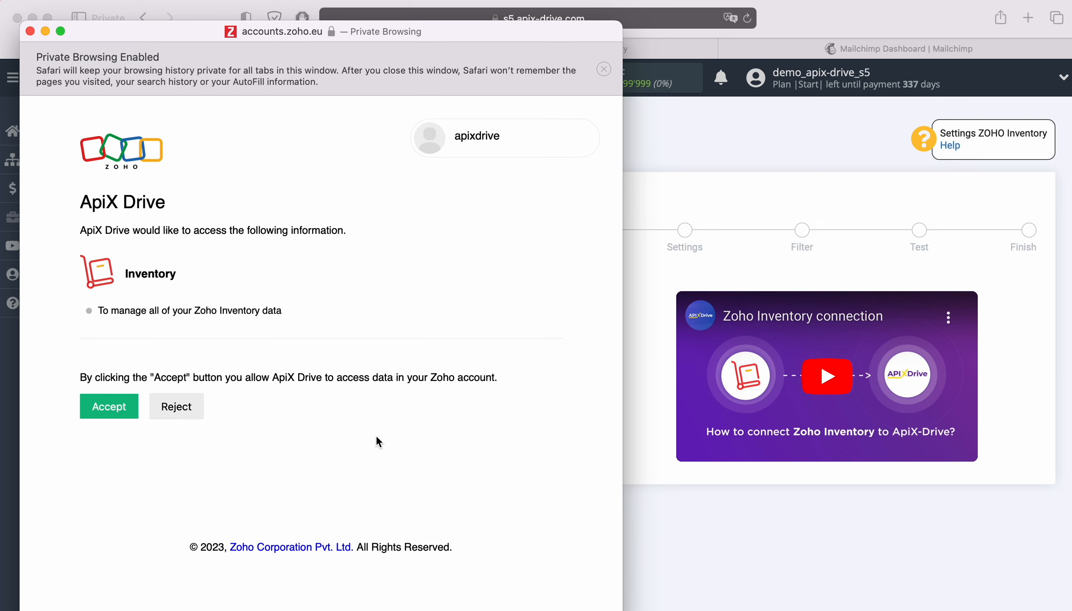
# Accept ApiX-Drive's access request and select the connected Zoho account as the login.
pyautogui.click(120, 407)
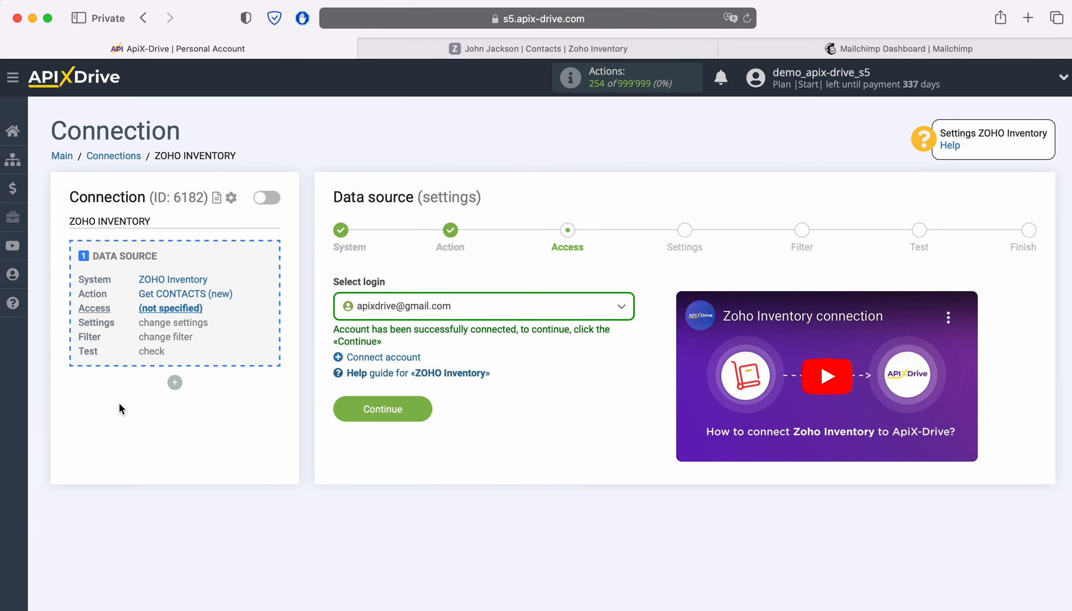
pyautogui.click(520, 315)
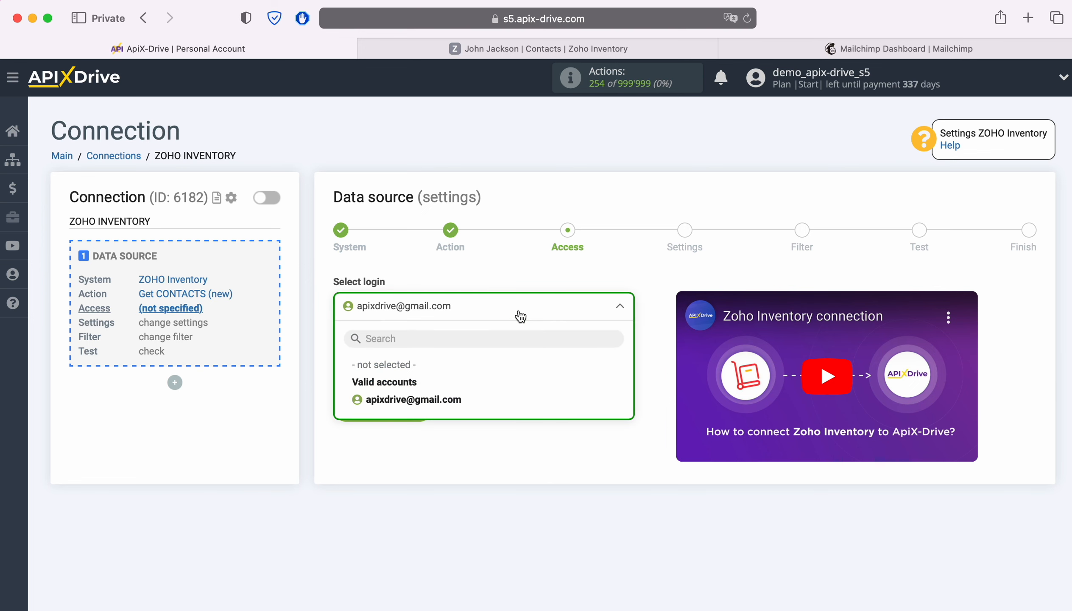
pyautogui.click(442, 400)
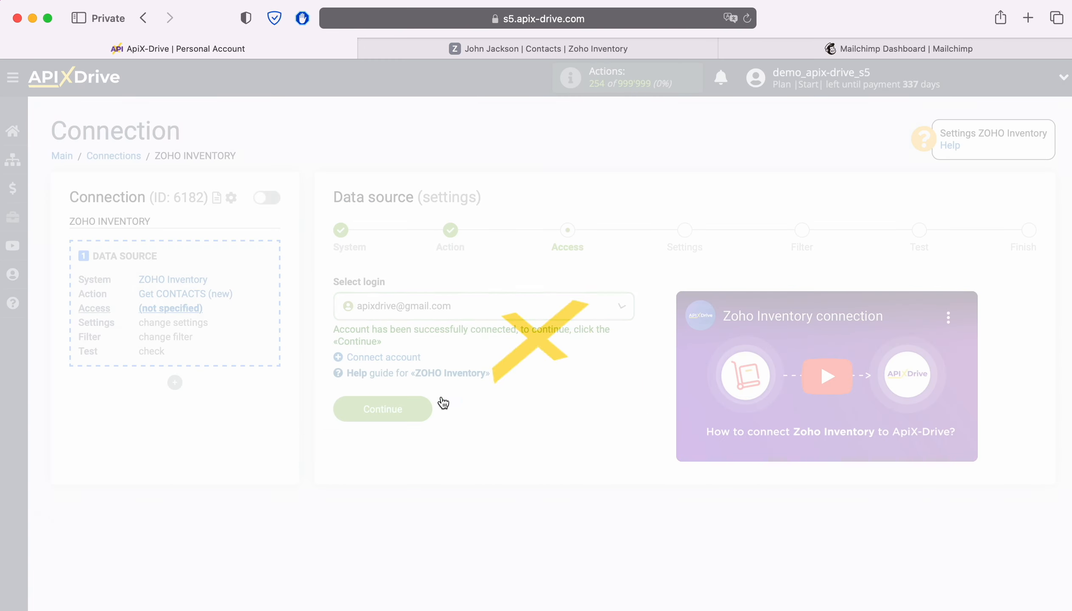
# Pass the source settings and filter steps unchanged and finish the ZOHO Inventory source with a test contact.
pyautogui.click(419, 409)
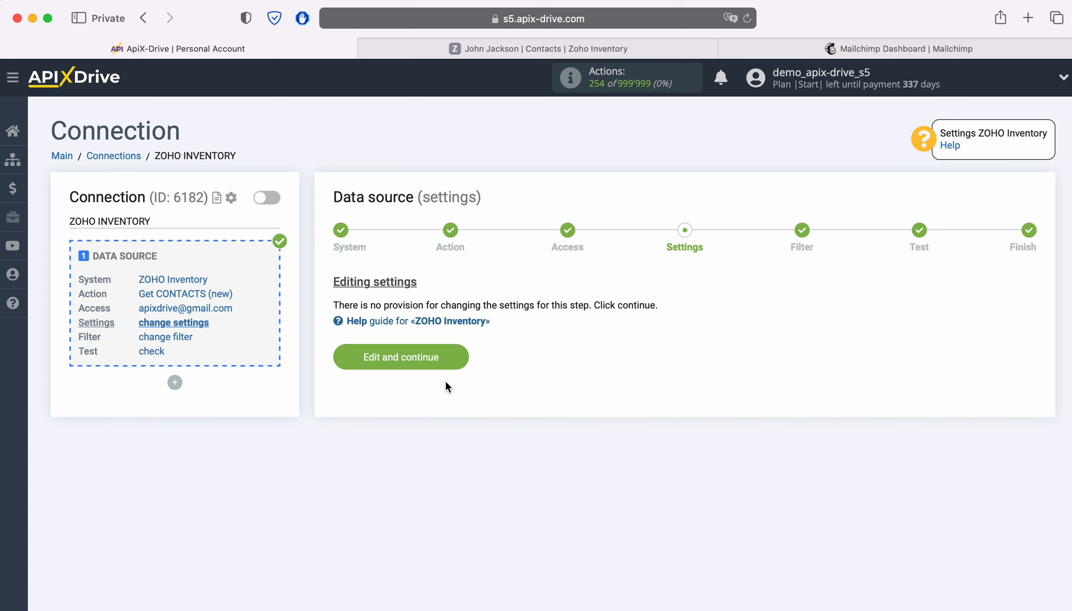
pyautogui.click(463, 357)
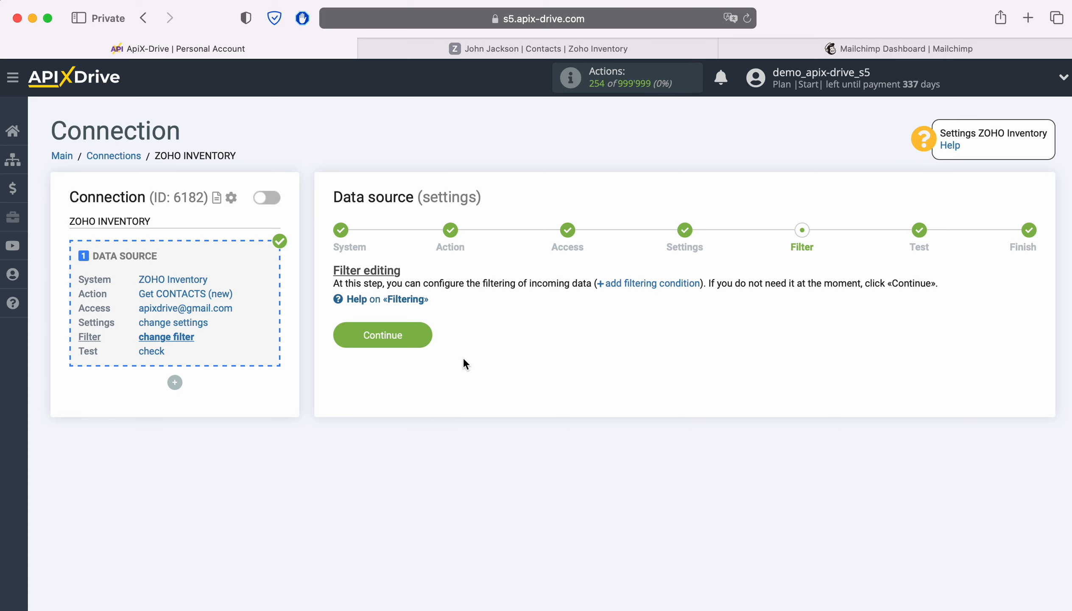
pyautogui.click(417, 336)
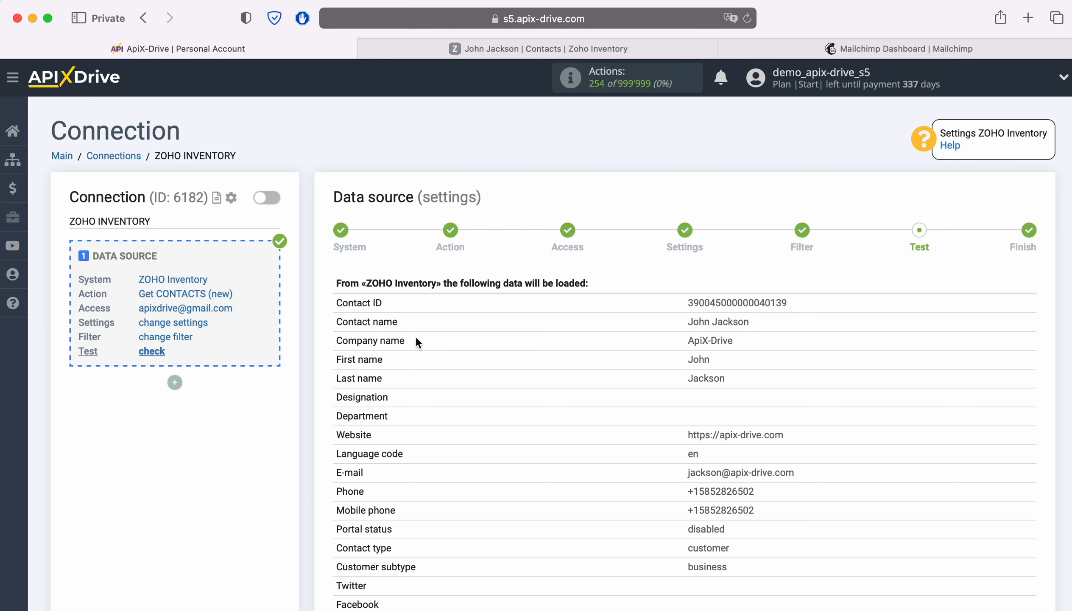
pyautogui.scroll(-6, 416, 339)
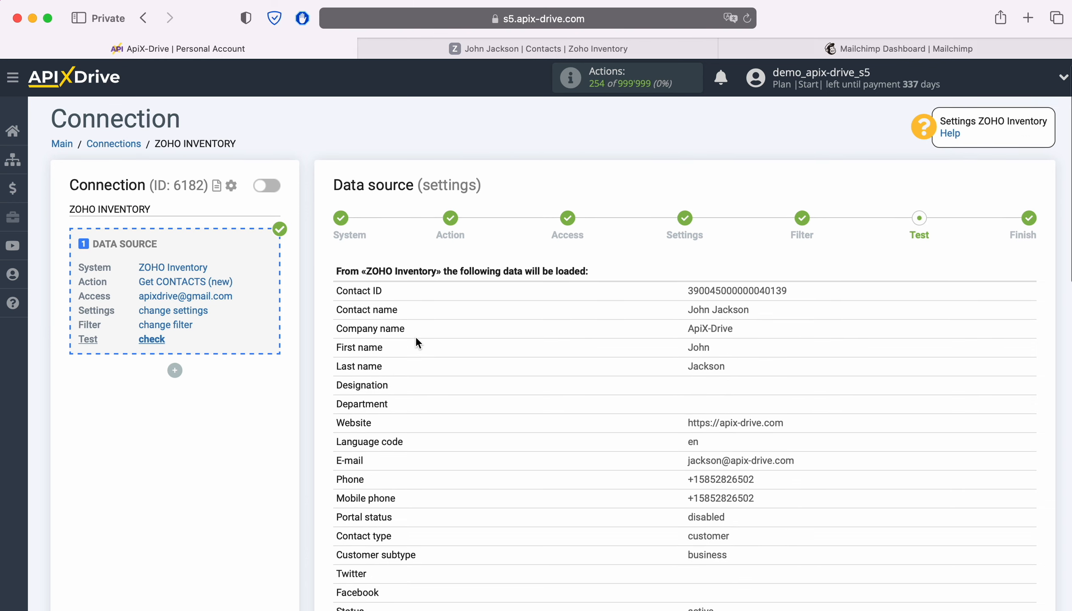
pyautogui.scroll(-6, 416, 339)
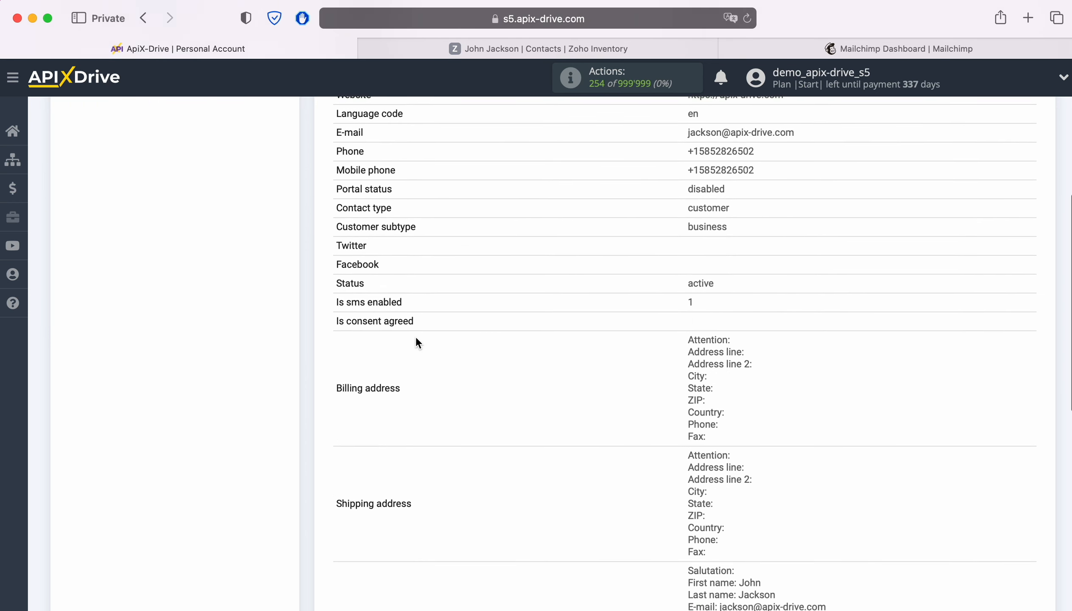
pyautogui.scroll(-1, 416, 338)
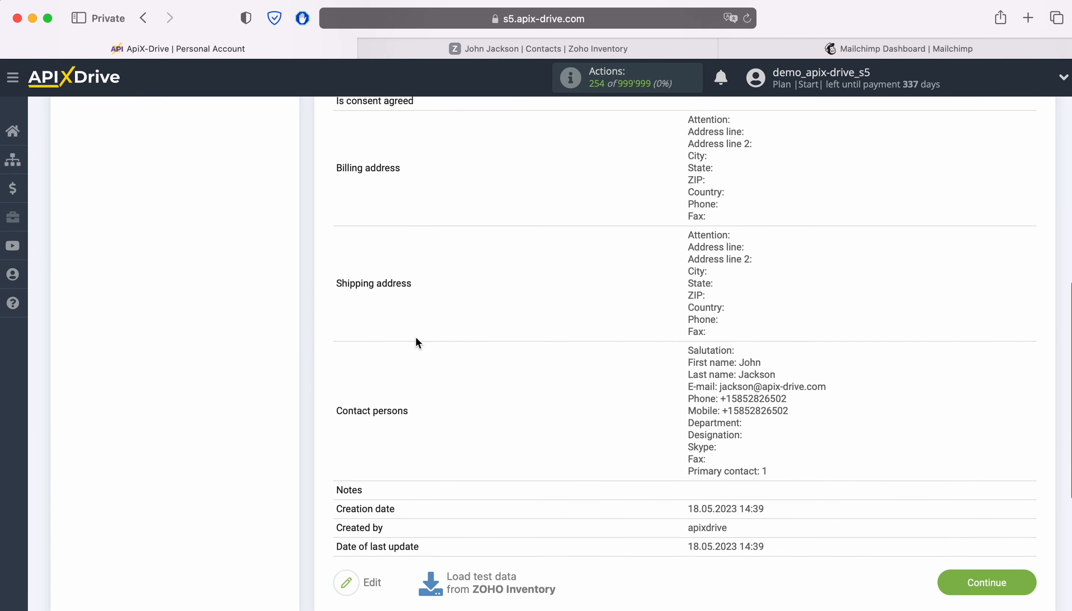
pyautogui.click(1030, 582)
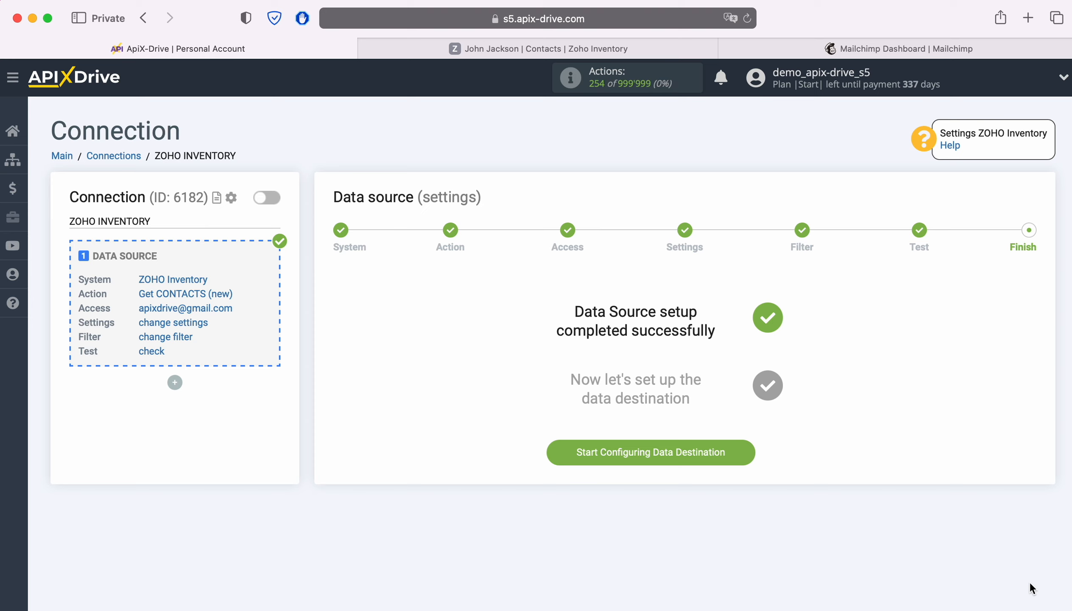
# Start the data destination setup and choose MailChimp as the destination system.
pyautogui.click(742, 450)
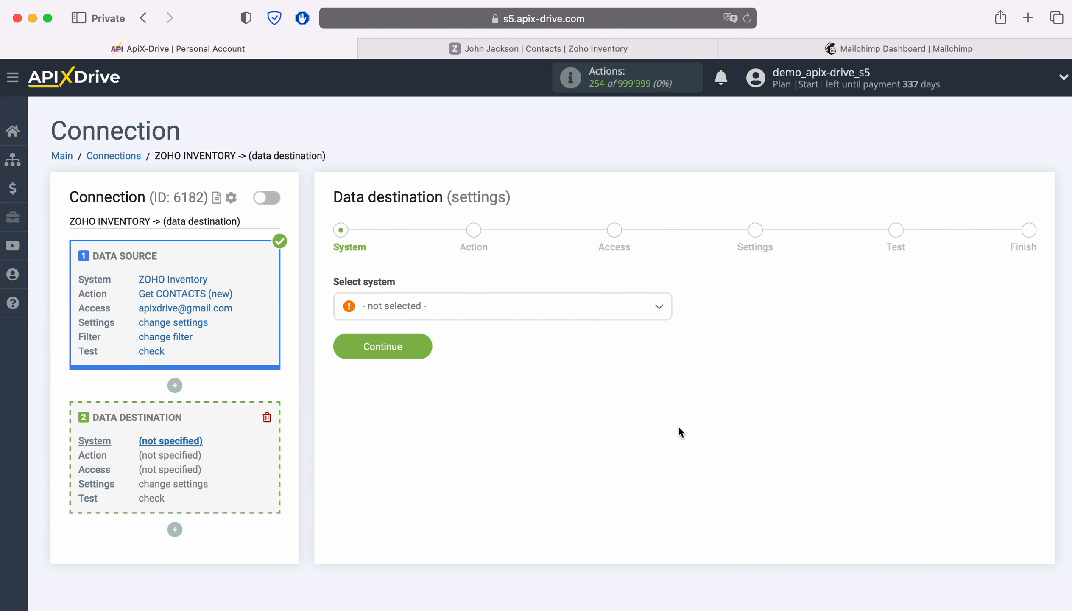
pyautogui.click(539, 317)
pyautogui.scroll(-15, 579, 424)
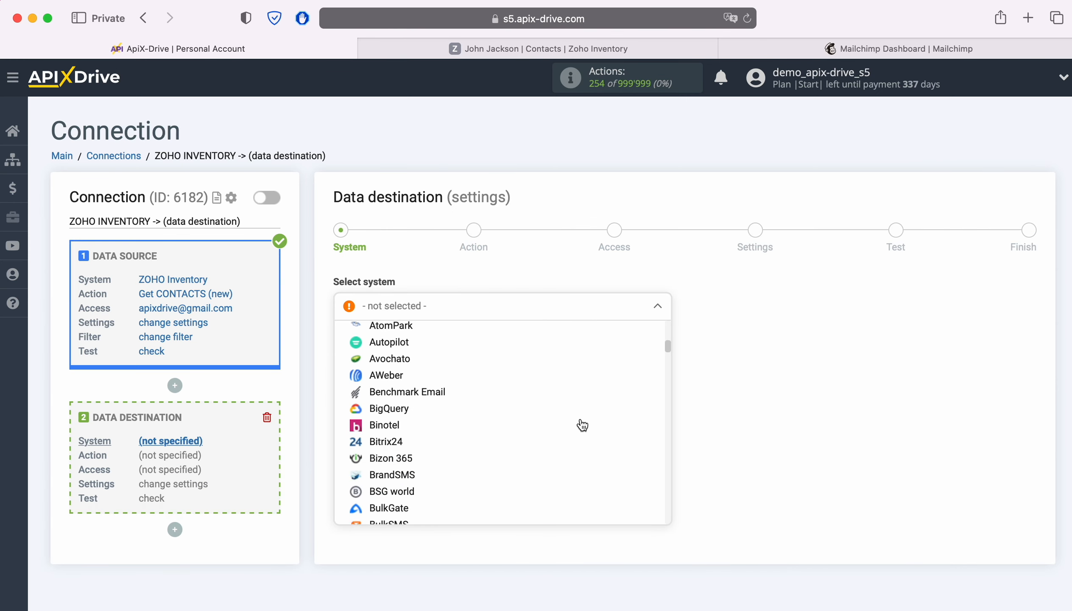
pyautogui.scroll(-20, 582, 425)
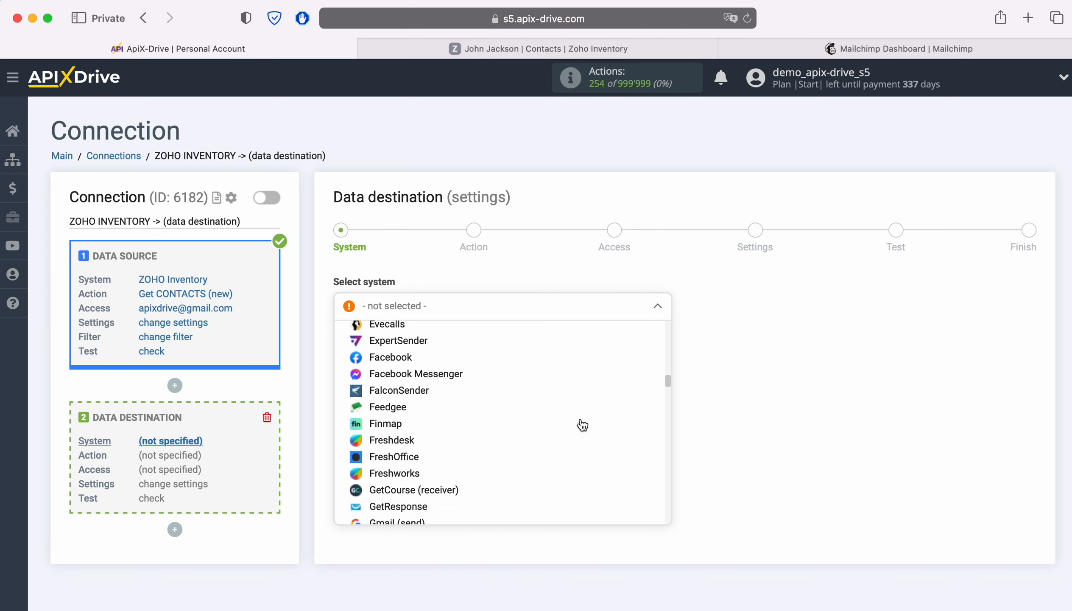
pyautogui.scroll(-20, 582, 424)
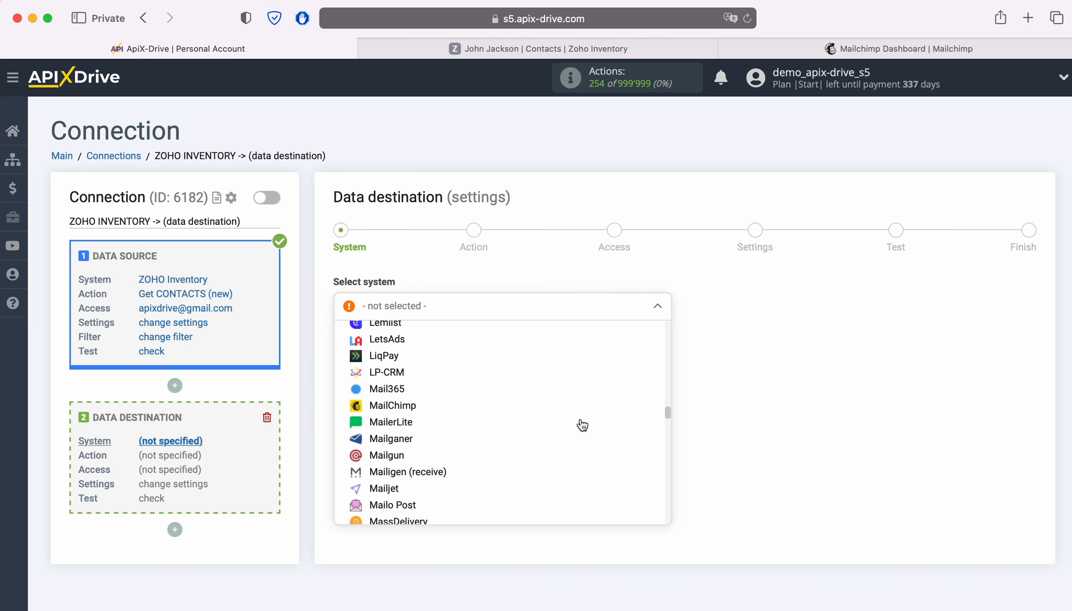
pyautogui.click(408, 389)
pyautogui.click(418, 347)
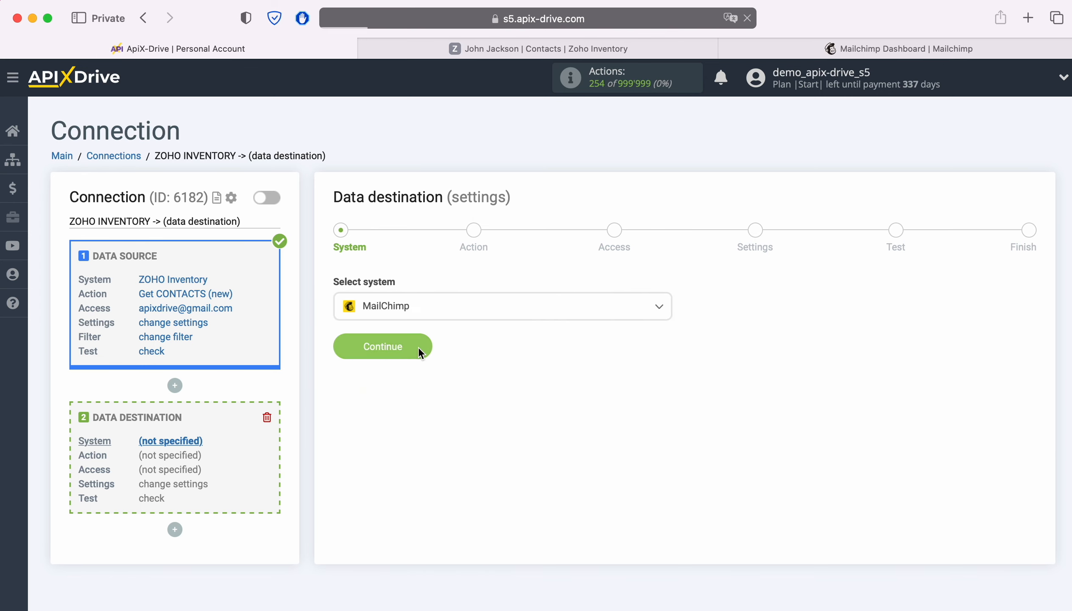
# Choose the Add CONTACT action, begin connecting a Mailchimp account, and switch to the Mailchimp dashboard.
pyautogui.click(549, 308)
pyautogui.click(418, 398)
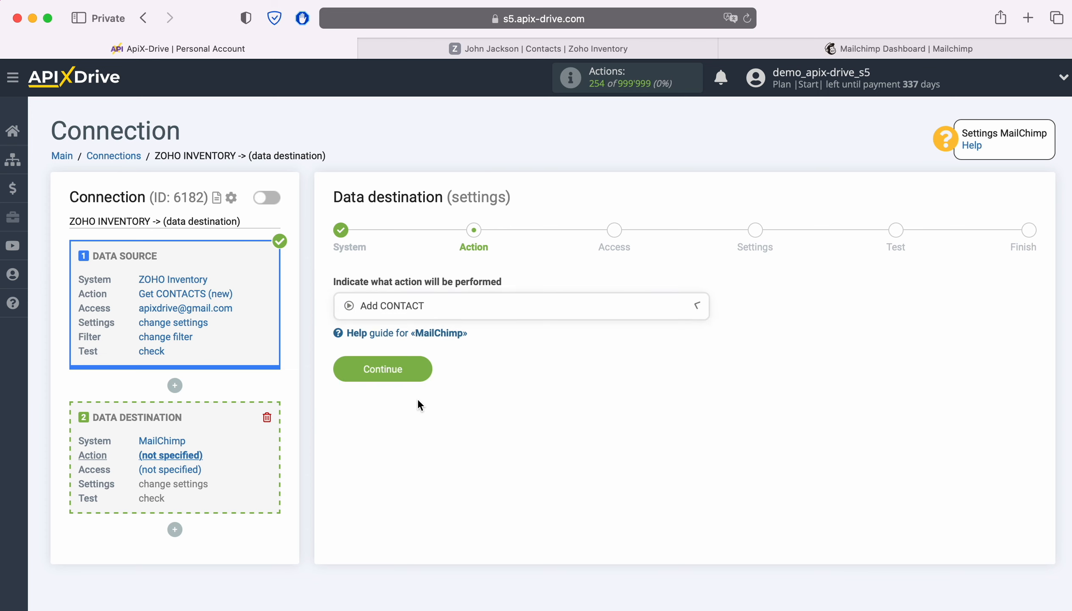
pyautogui.click(419, 369)
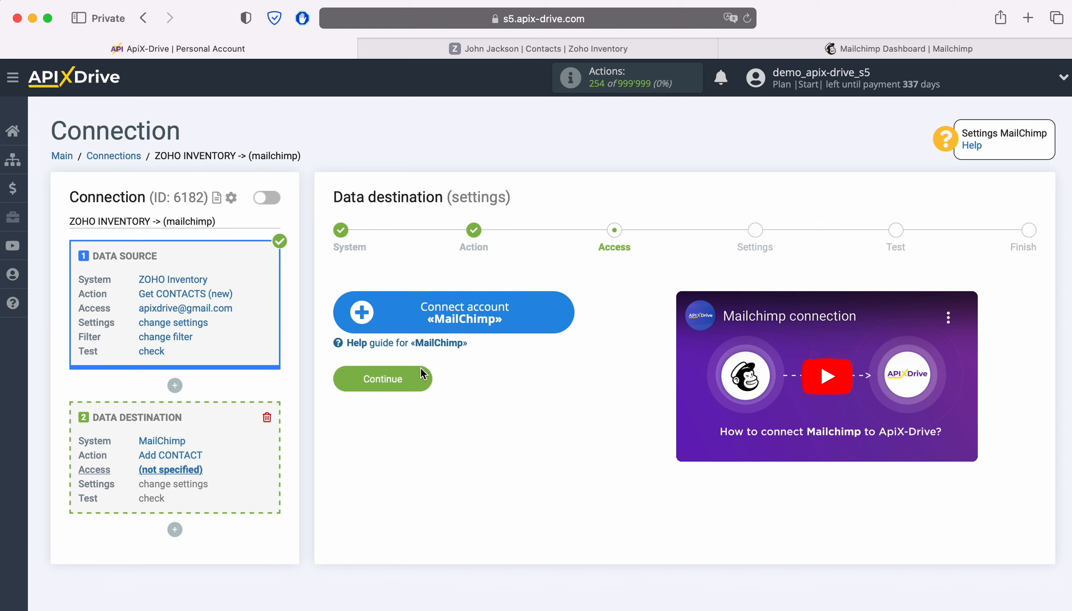
pyautogui.click(569, 306)
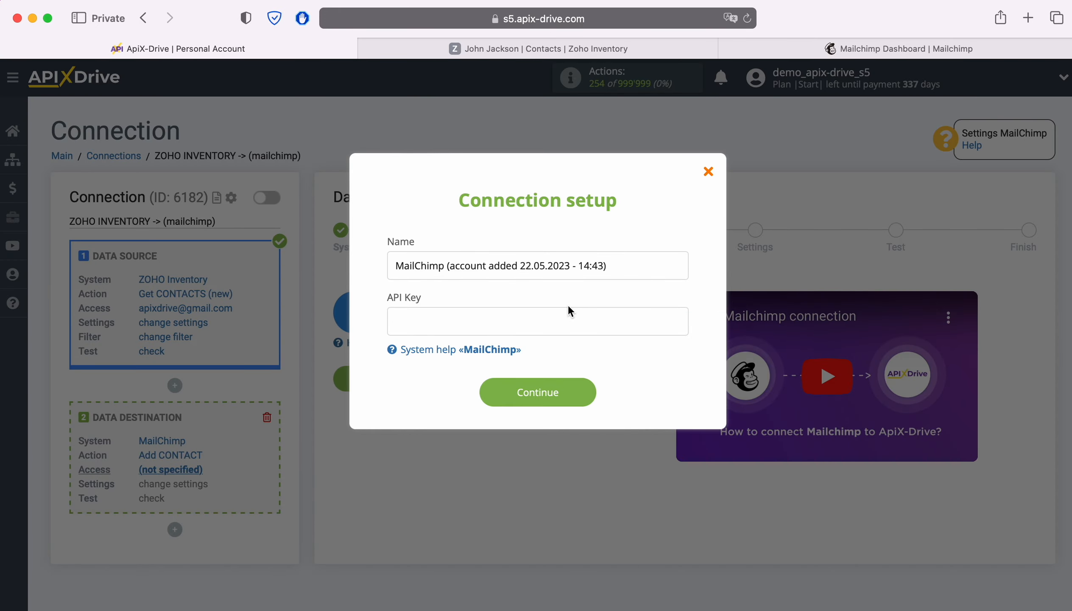
pyautogui.click(837, 47)
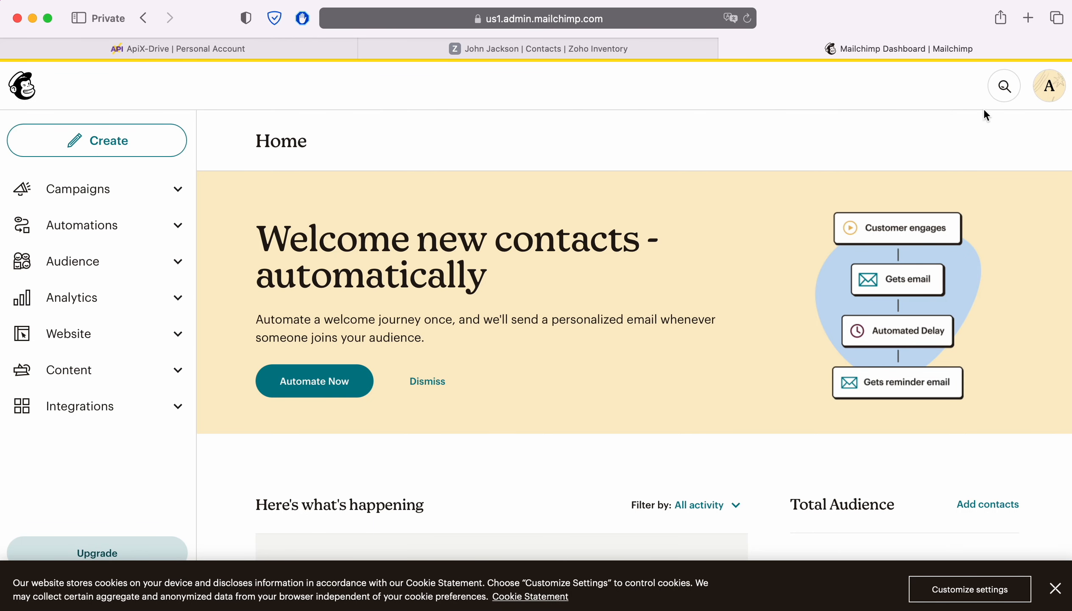
# Go to the API keys page in the Mailchimp profile's Extras.
pyautogui.click(1049, 90)
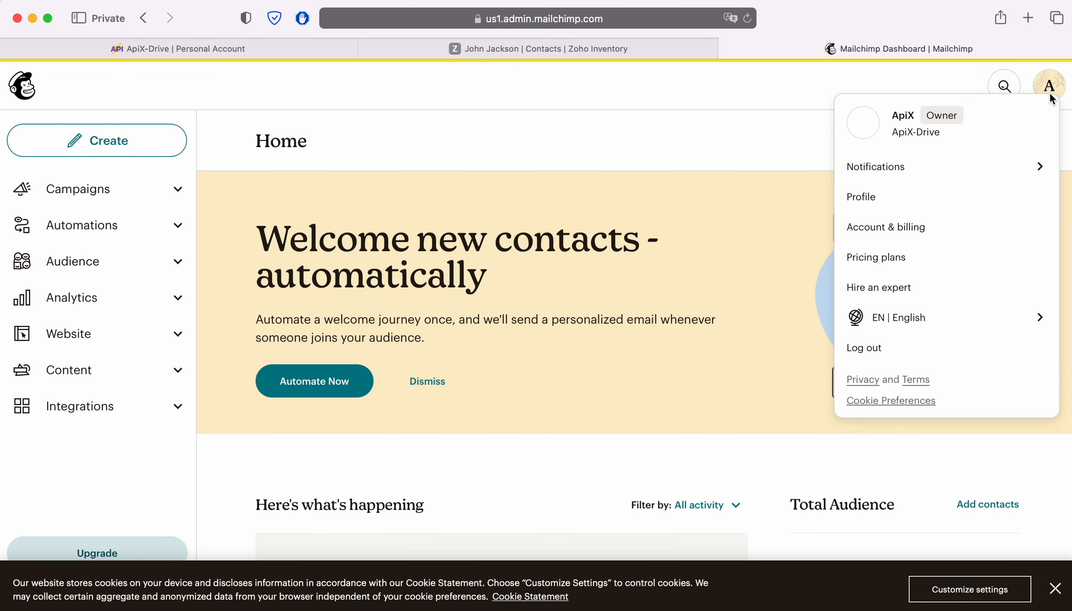
pyautogui.click(886, 199)
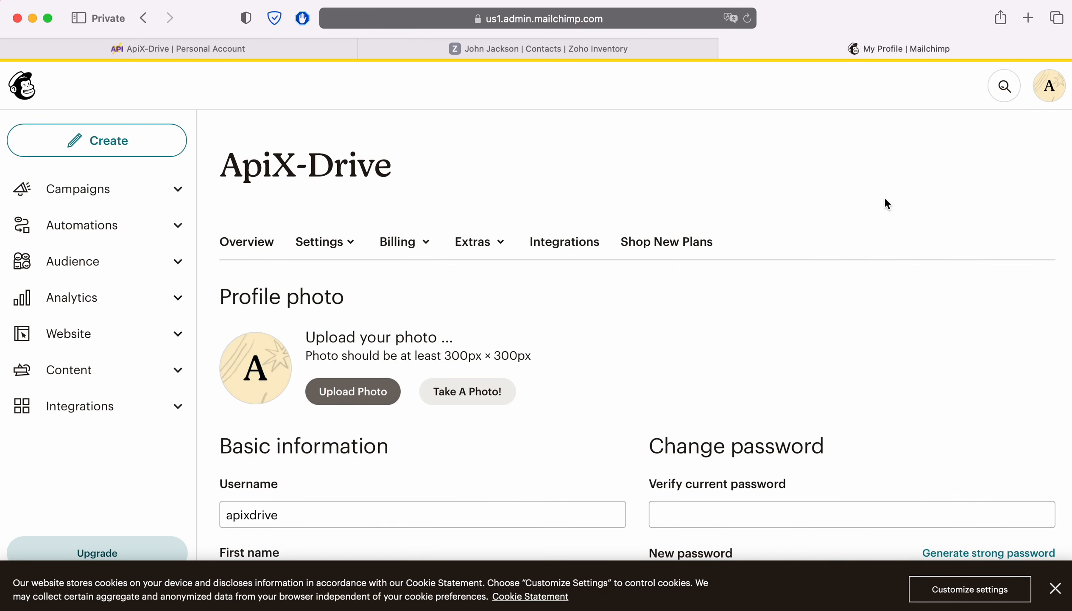
pyautogui.click(502, 241)
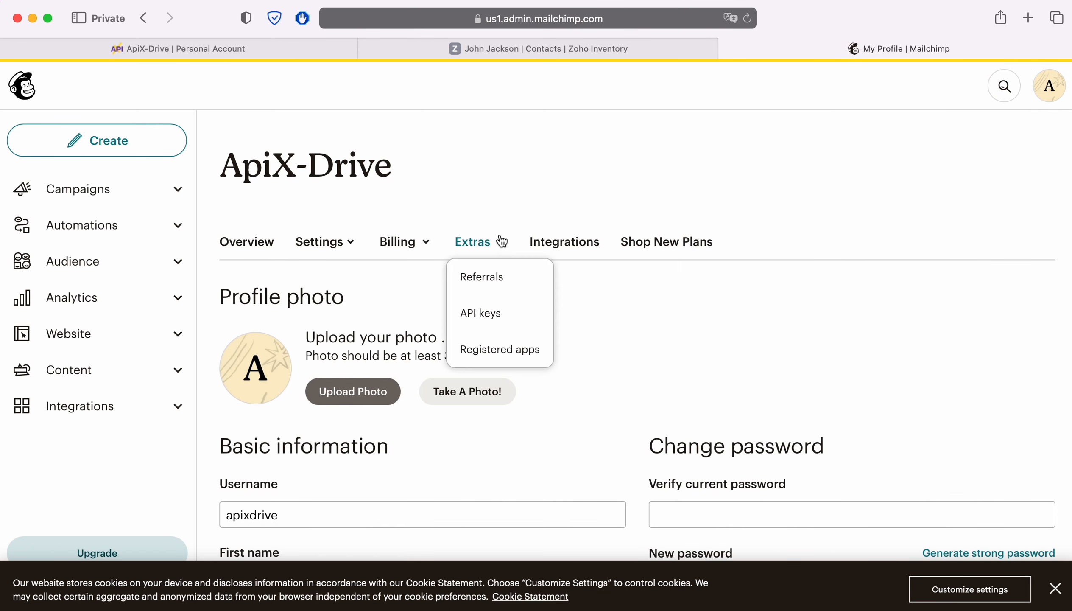
pyautogui.click(489, 313)
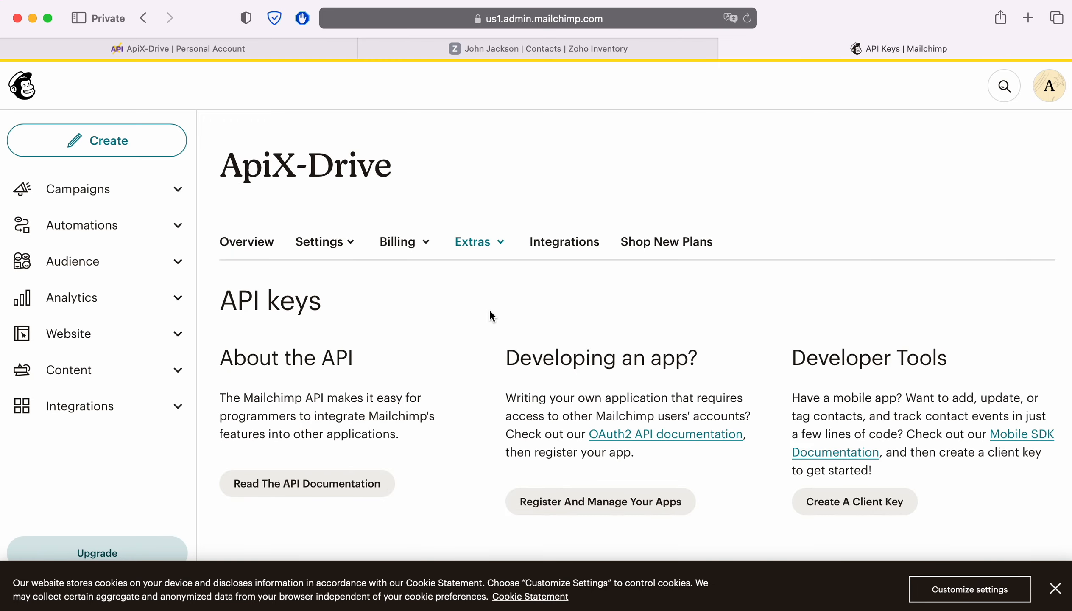
pyautogui.scroll(-5, 491, 315)
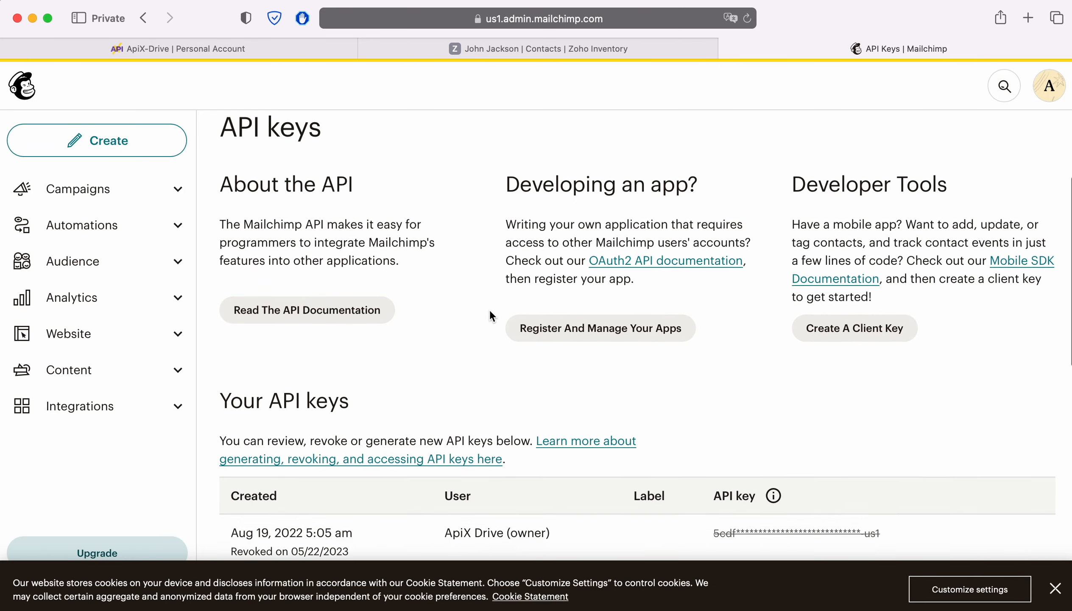
pyautogui.scroll(-3, 490, 314)
# Generate a new API key named 'ApiX-Drive' and copy it to the clipboard.
pyautogui.click(295, 523)
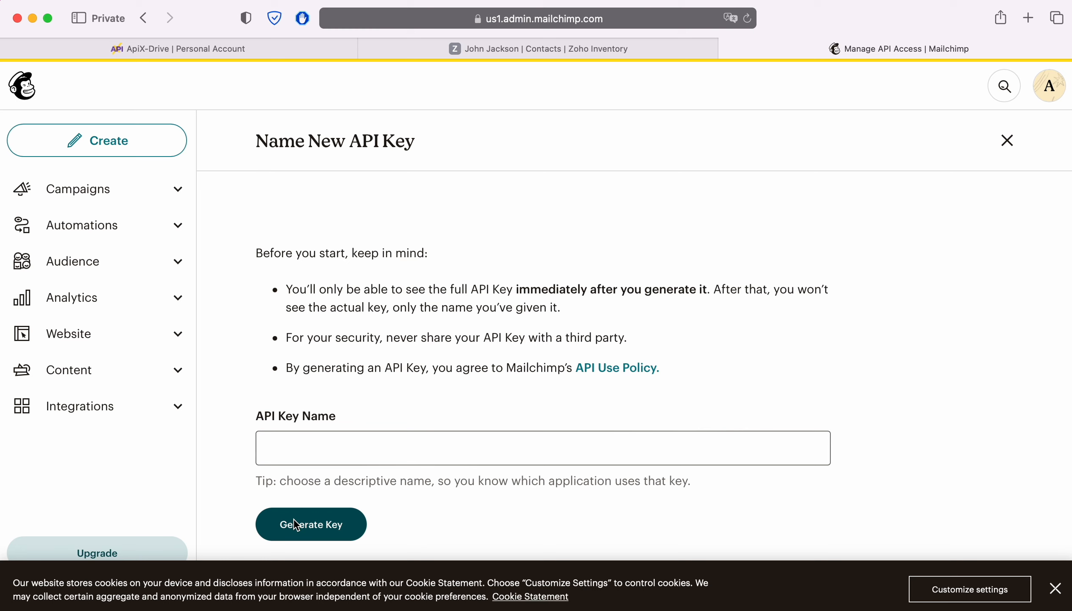
pyautogui.click(297, 440)
pyautogui.write('ApiX-Drive')
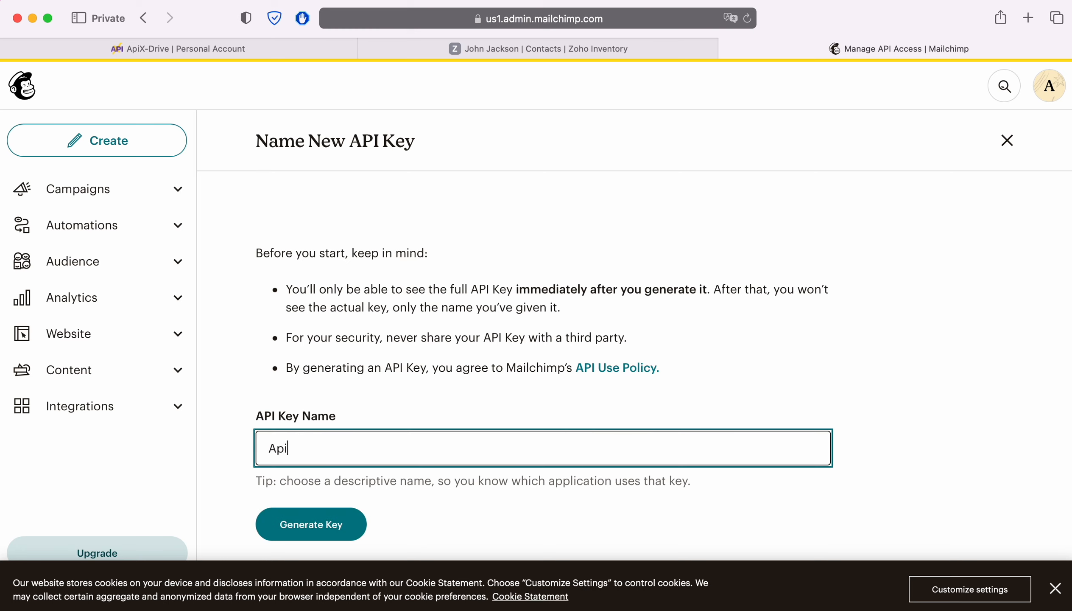
pyautogui.click(278, 518)
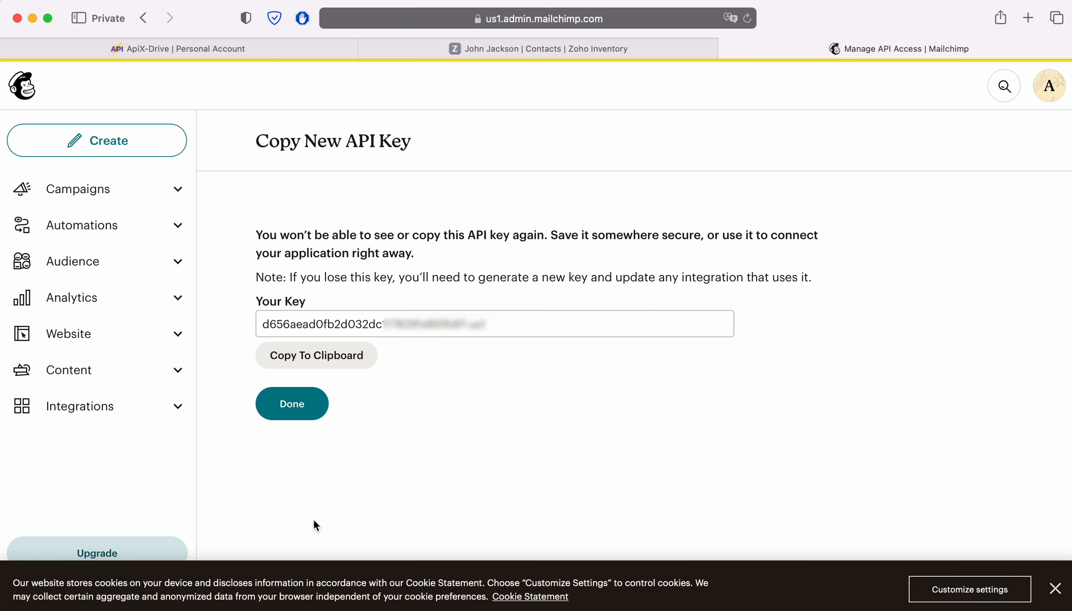
pyautogui.moveTo(516, 326); pyautogui.dragTo(251, 325)
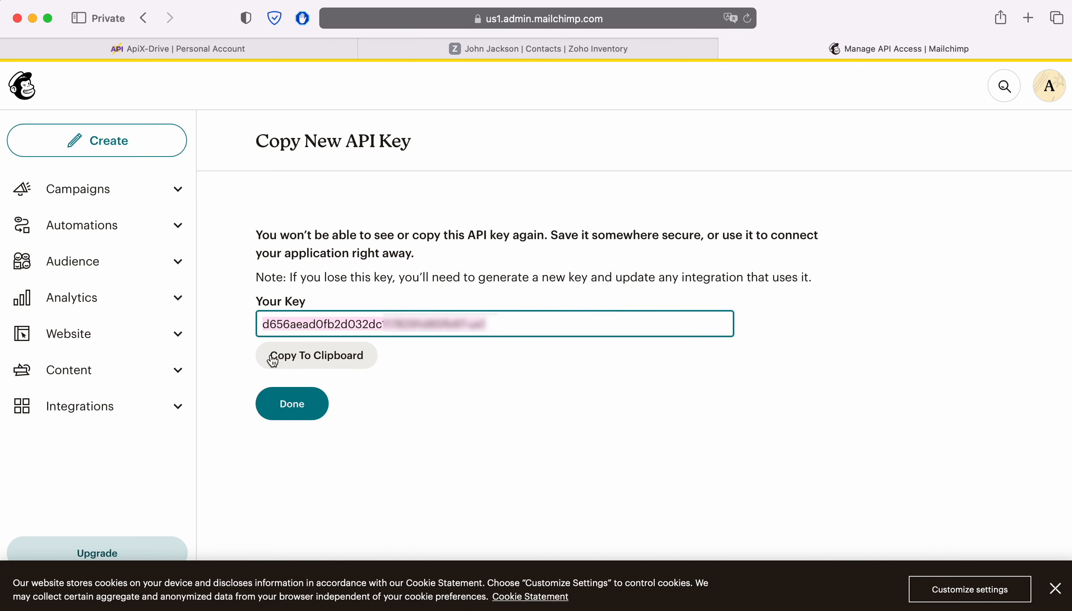
pyautogui.click(297, 404)
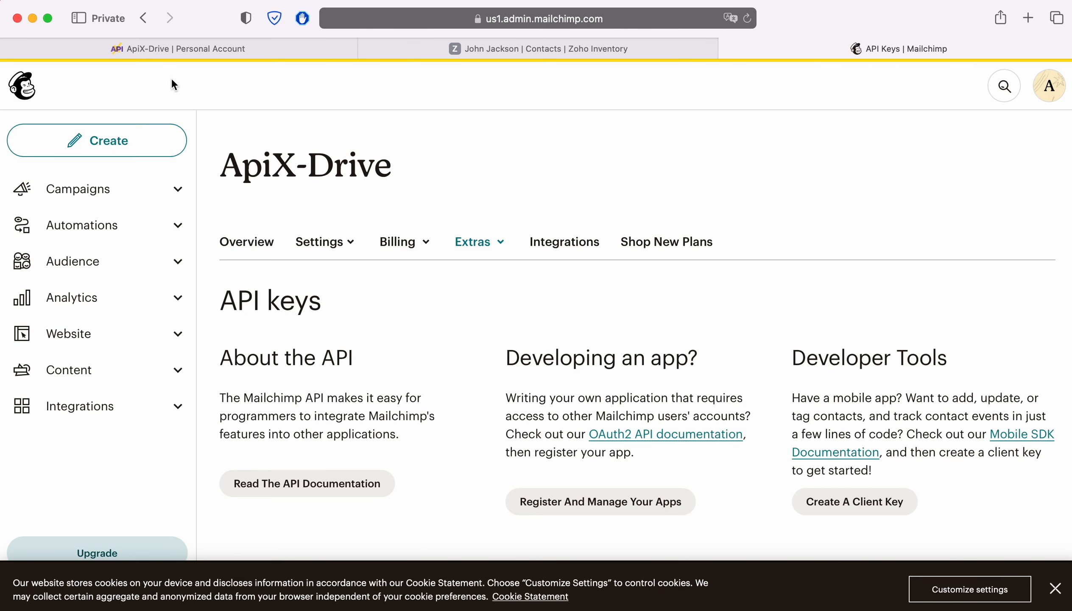
# Paste the copied Mailchimp API key into ApiX-Drive's API Key field and save the account.
pyautogui.click(176, 49)
pyautogui.rightClick(408, 321)
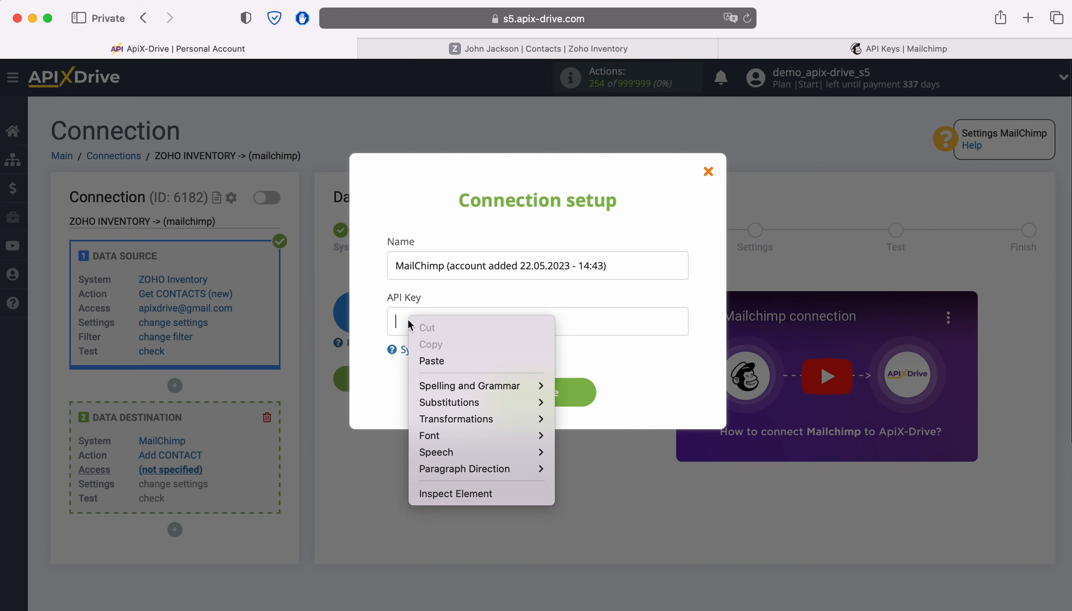
pyautogui.click(430, 361)
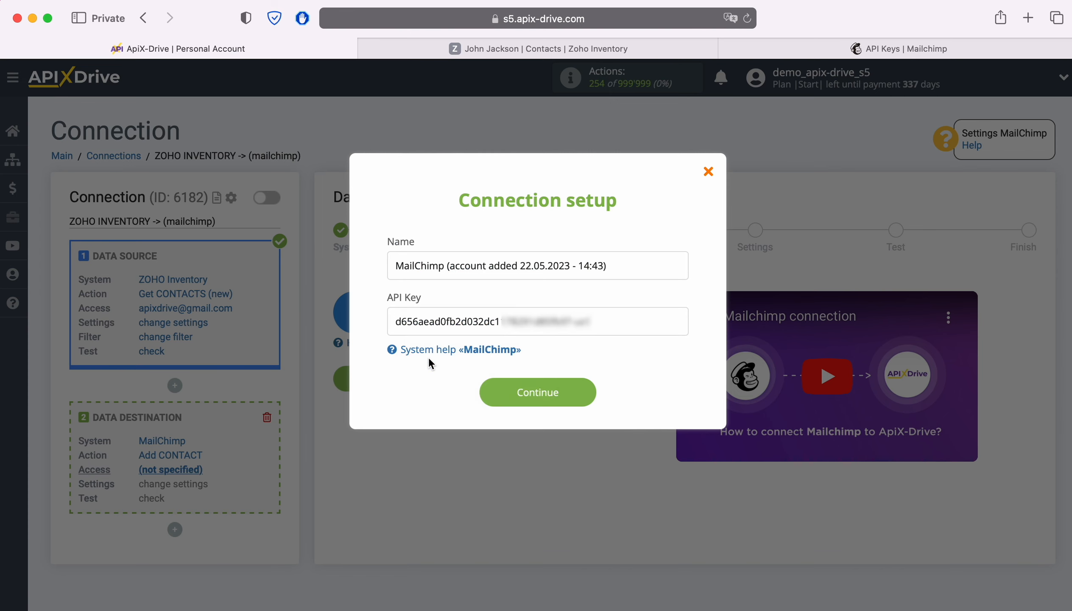
pyautogui.click(592, 391)
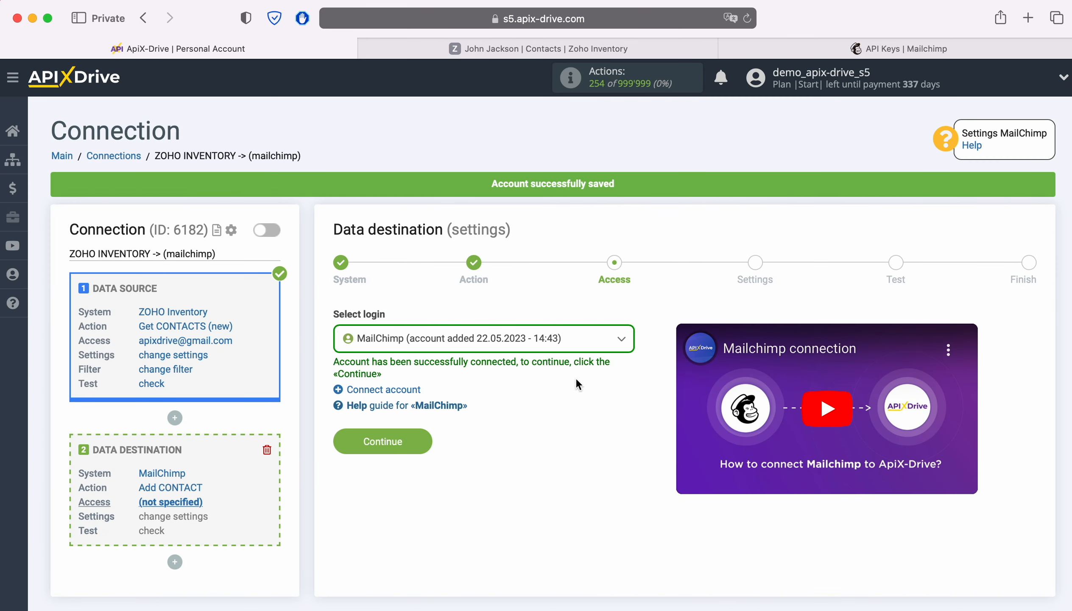
# Select the saved MailChimp account as the login and continue to the destination settings.
pyautogui.click(566, 347)
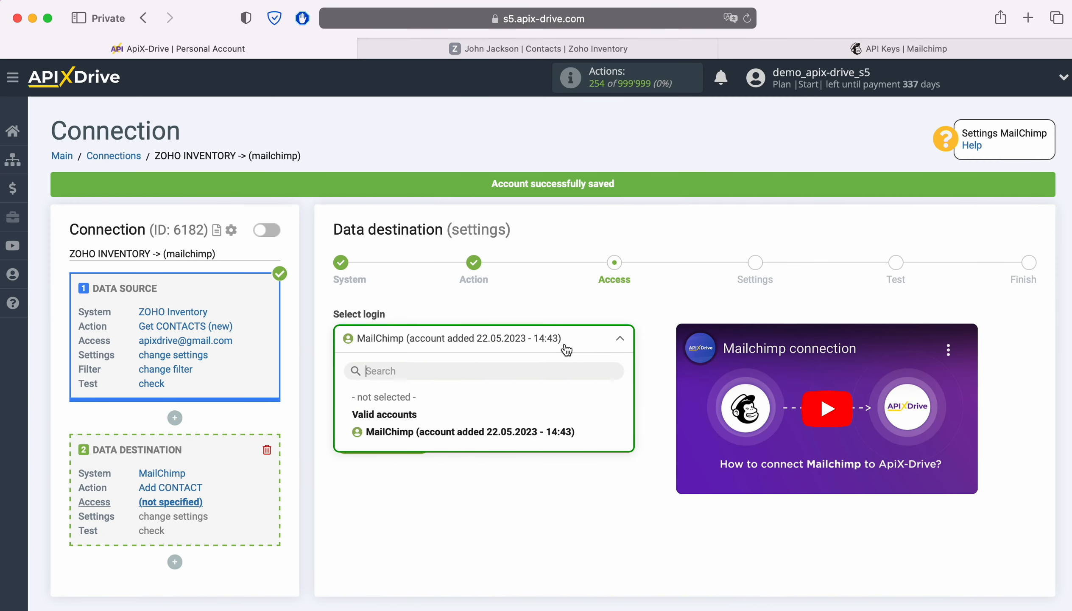
pyautogui.click(507, 433)
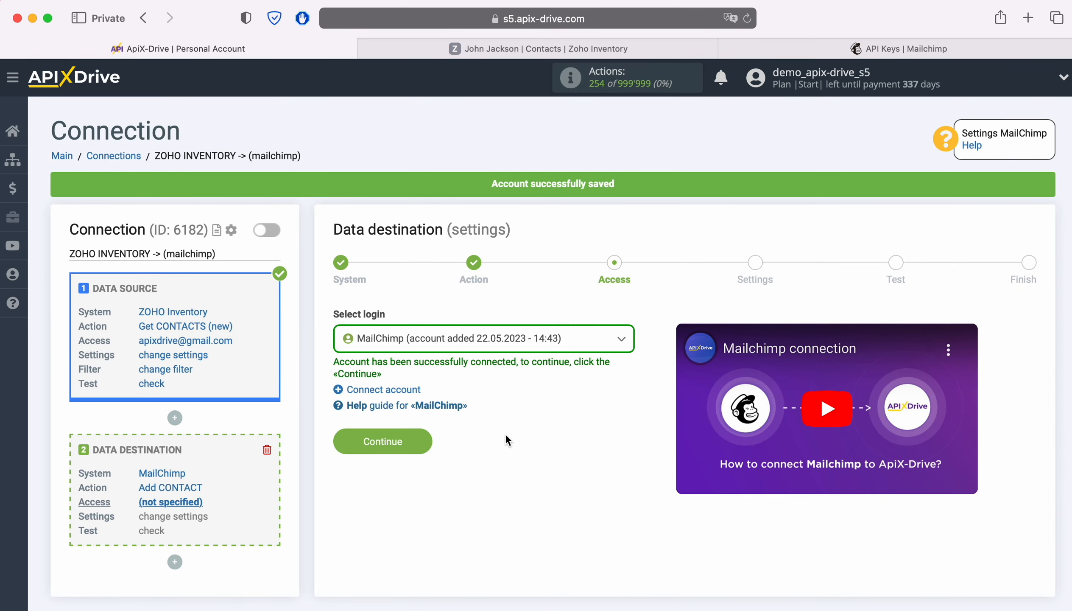
pyautogui.click(411, 439)
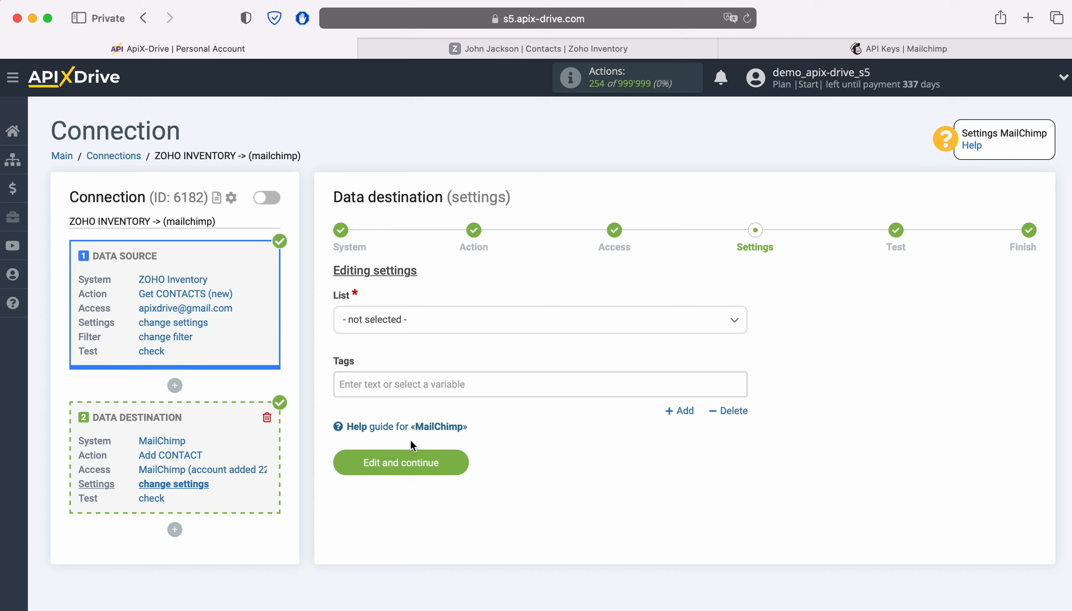
# Choose the ApiX-Drive audience list and map E-mail to the contact person's e-mail variable.
pyautogui.click(442, 320)
pyautogui.click(375, 396)
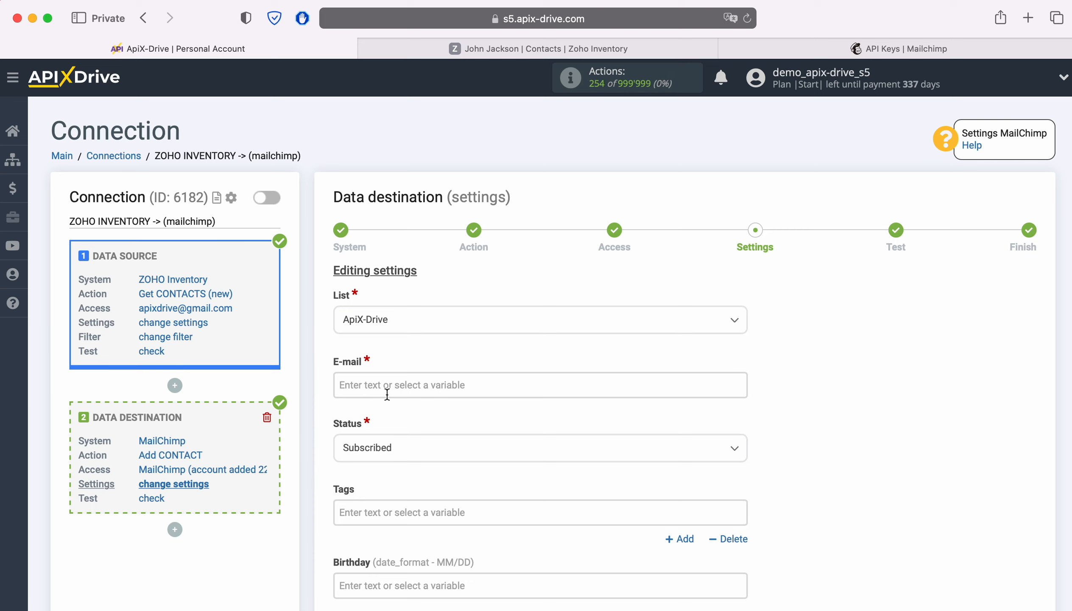
pyautogui.click(387, 385)
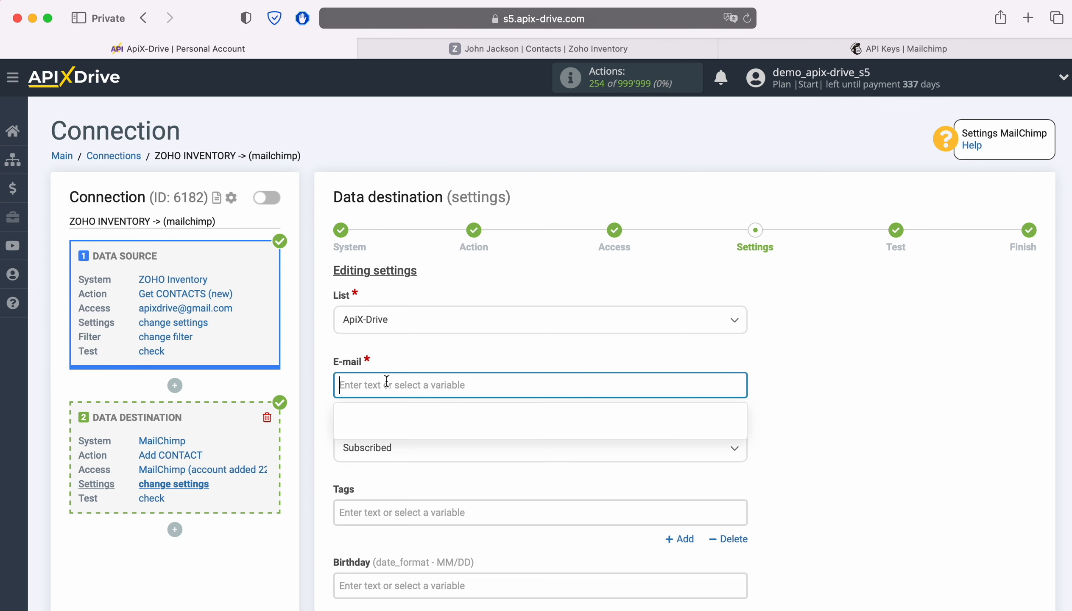
pyautogui.scroll(-5, 681, 357)
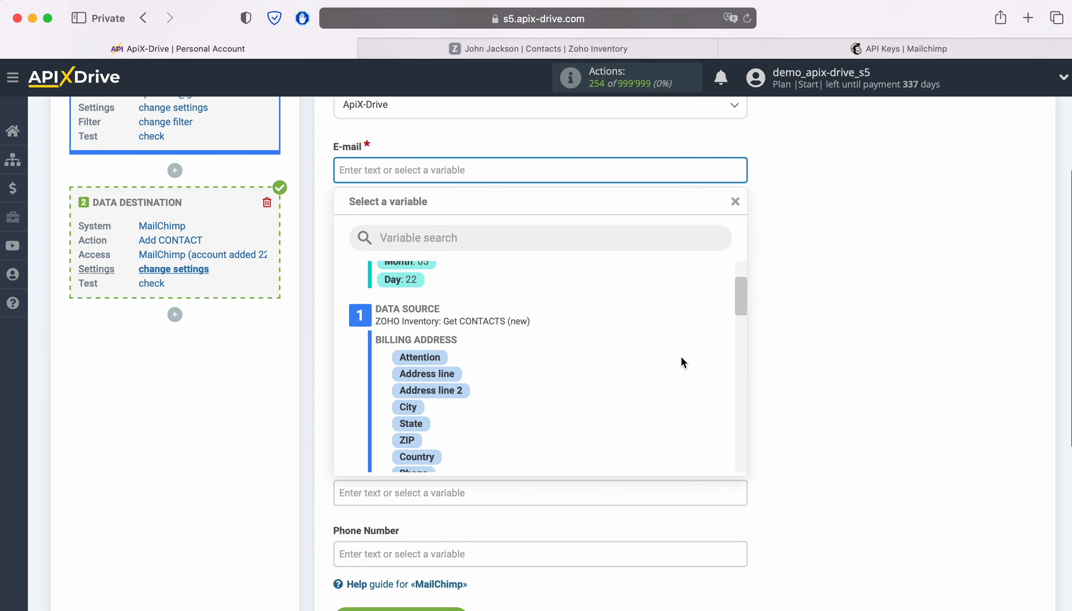
pyautogui.scroll(-3, 681, 358)
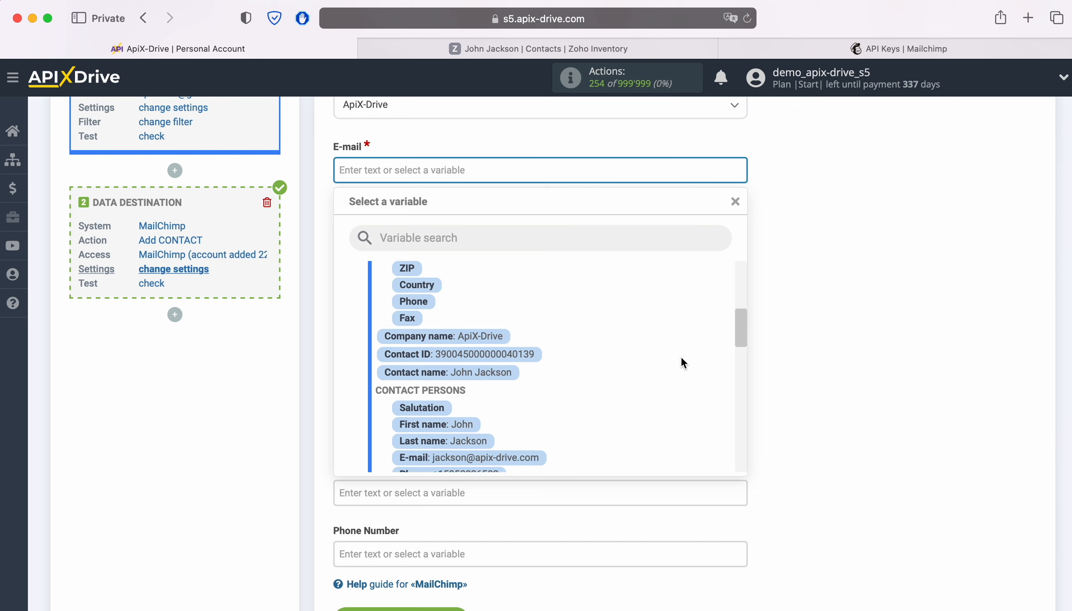
pyautogui.click(513, 400)
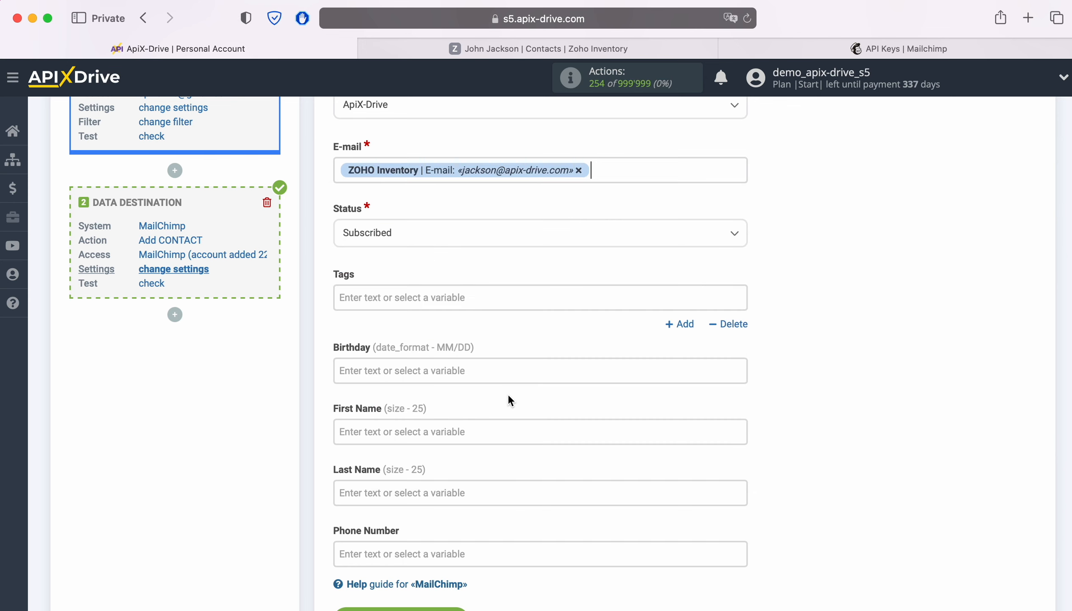
# Map First Name, Last Name and Phone Number to the matching Zoho contact-person variables.
pyautogui.click(445, 424)
pyautogui.scroll(-5, 617, 393)
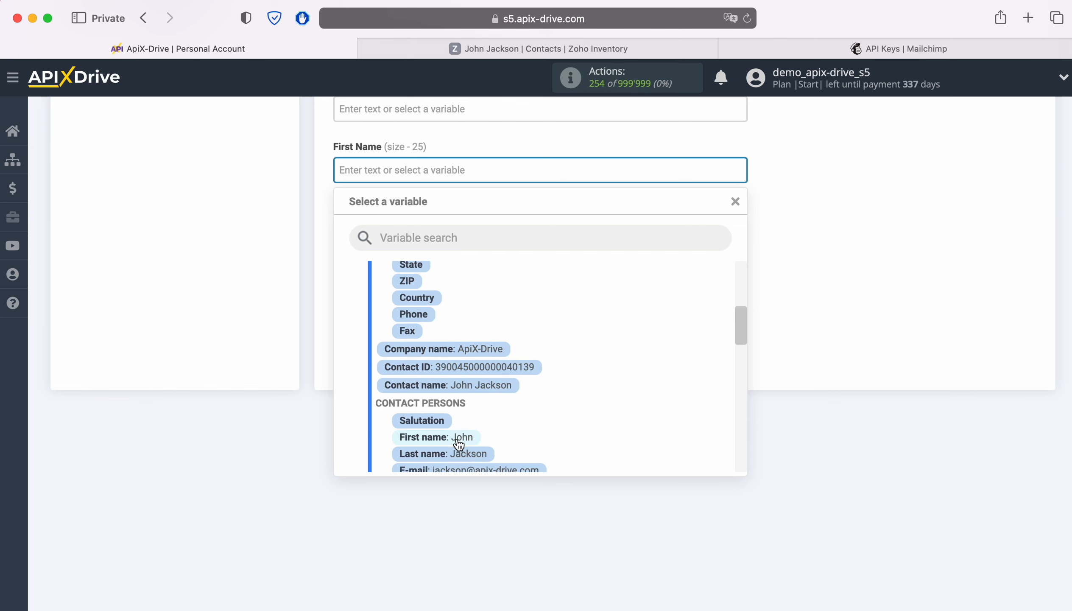
pyautogui.click(453, 438)
pyautogui.click(359, 233)
pyautogui.scroll(-5, 626, 340)
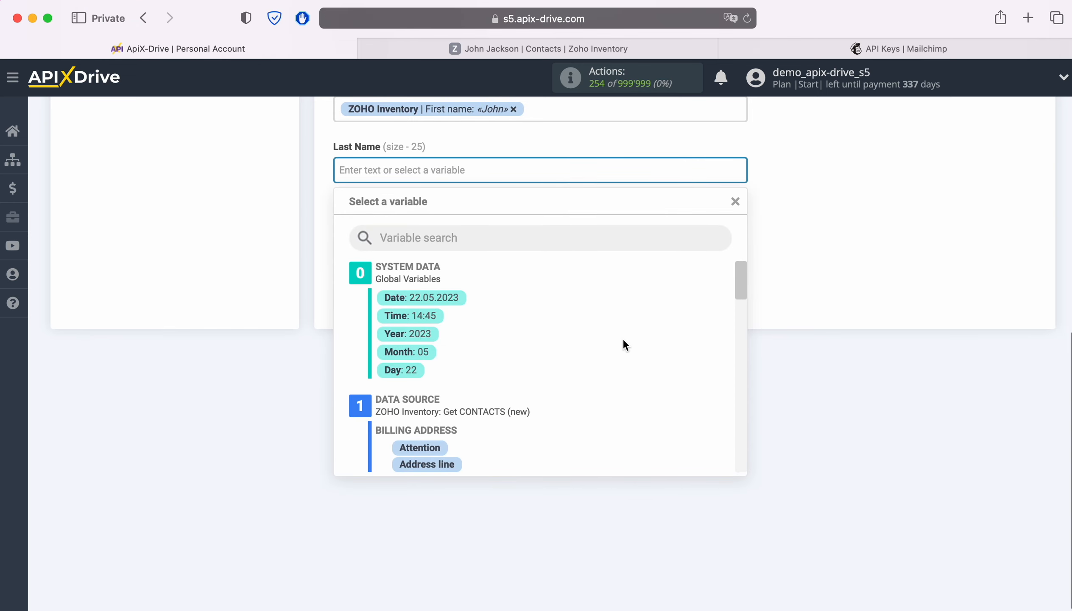
pyautogui.scroll(-5, 627, 343)
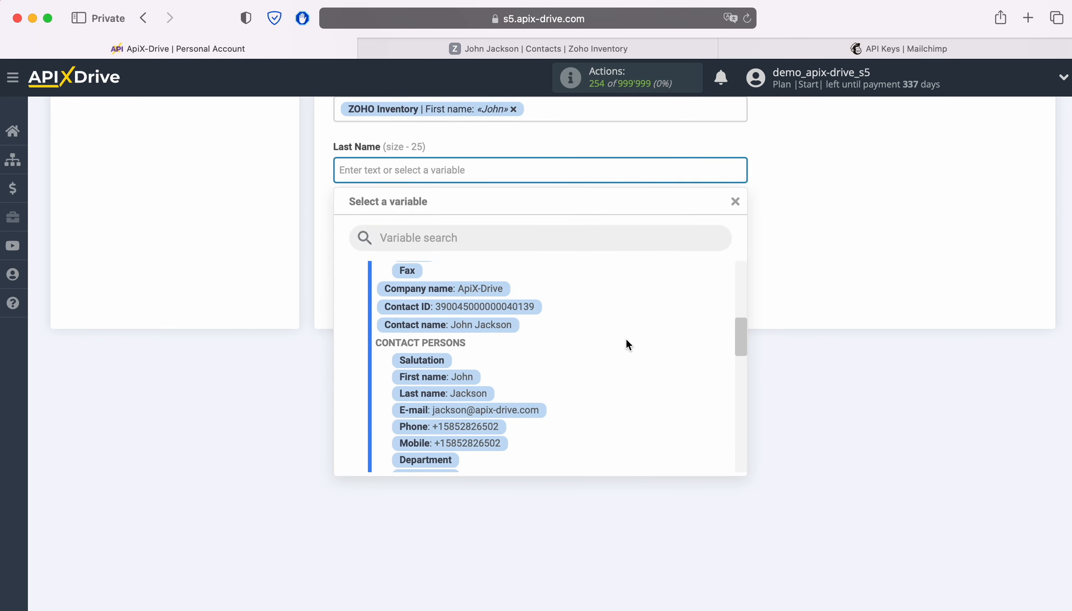
pyautogui.click(475, 393)
pyautogui.click(405, 230)
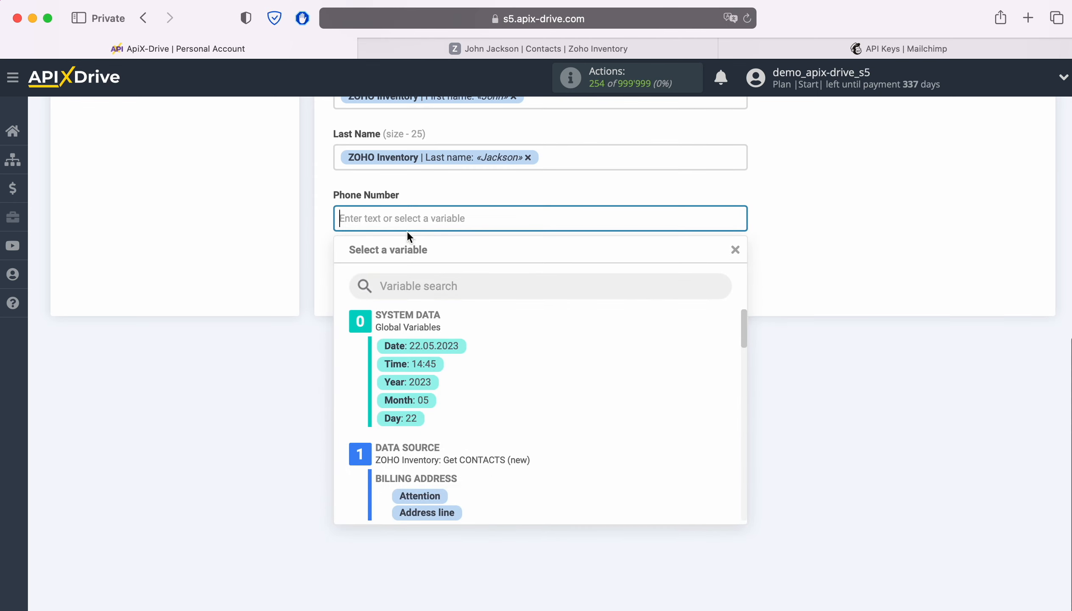
pyautogui.scroll(-3, 636, 352)
pyautogui.scroll(-5, 636, 351)
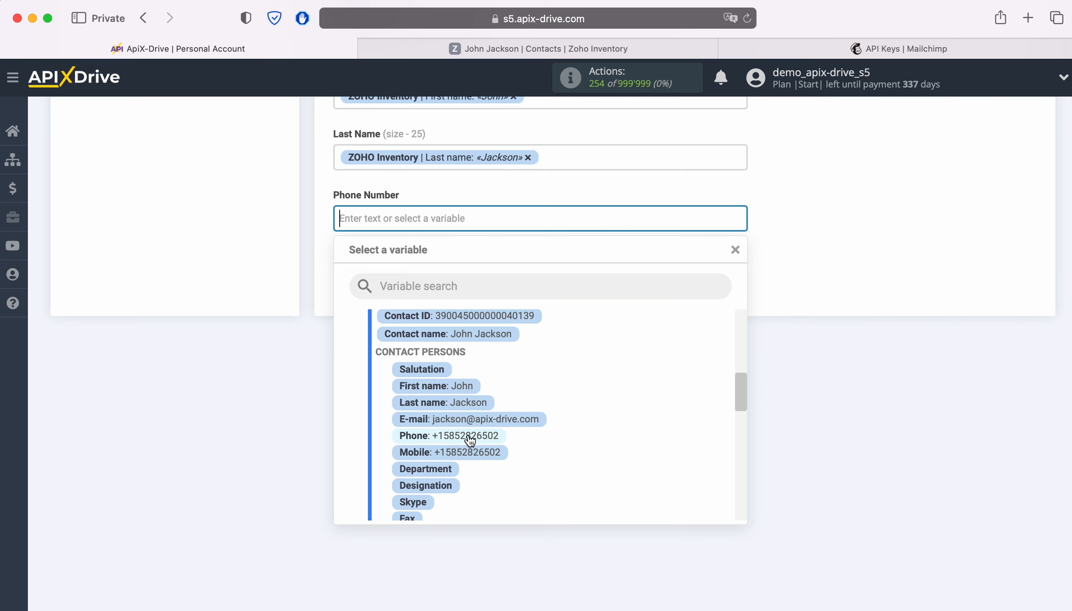
pyautogui.click(469, 437)
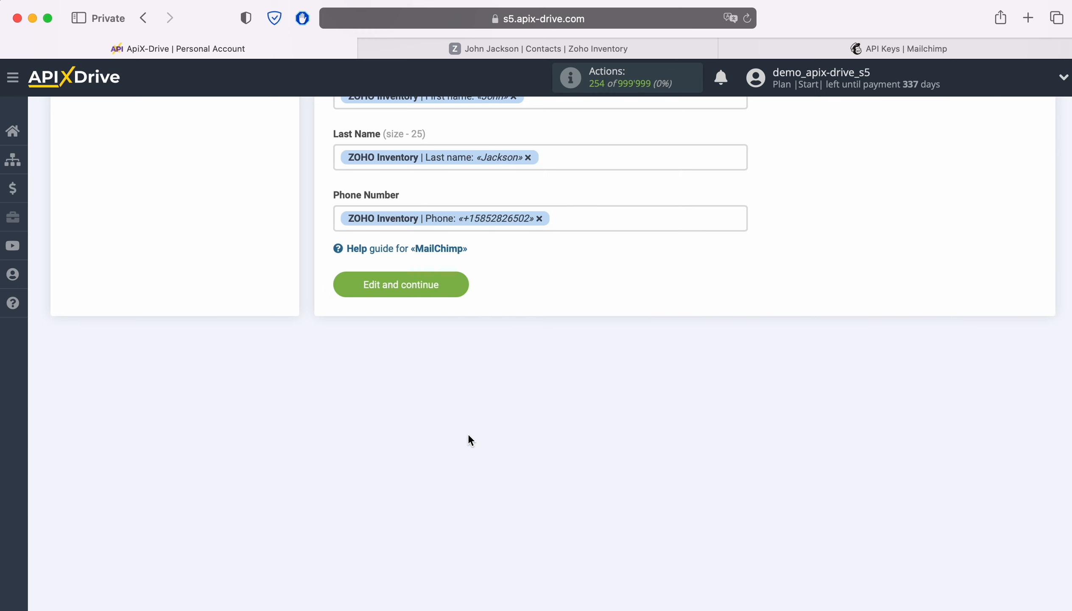
# Save the field mapping, send a test contact to MailChimp, then switch to the Mailchimp tab.
pyautogui.click(453, 284)
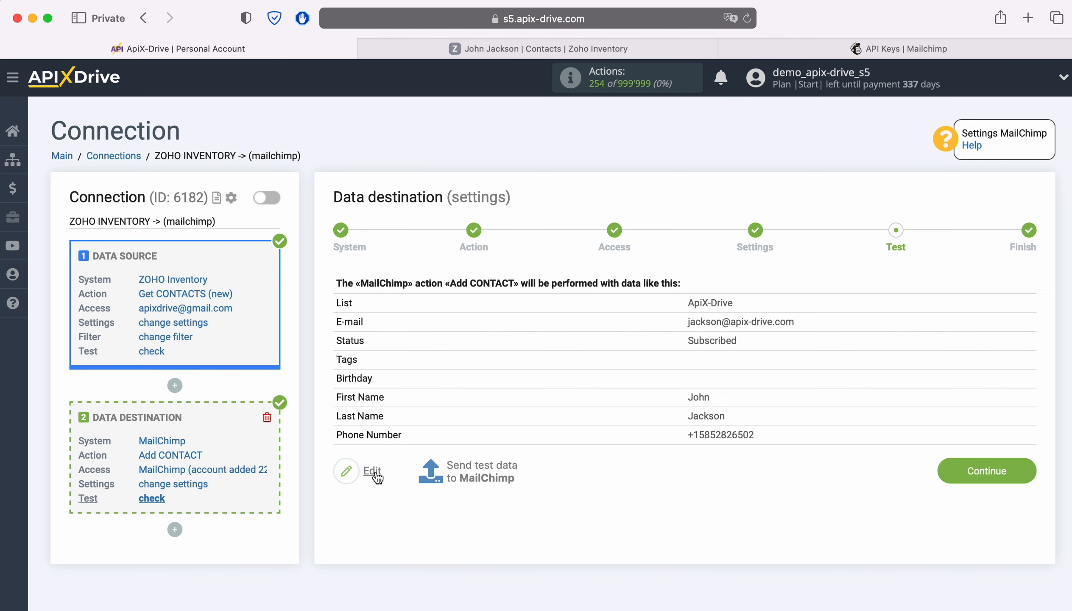
pyautogui.click(483, 467)
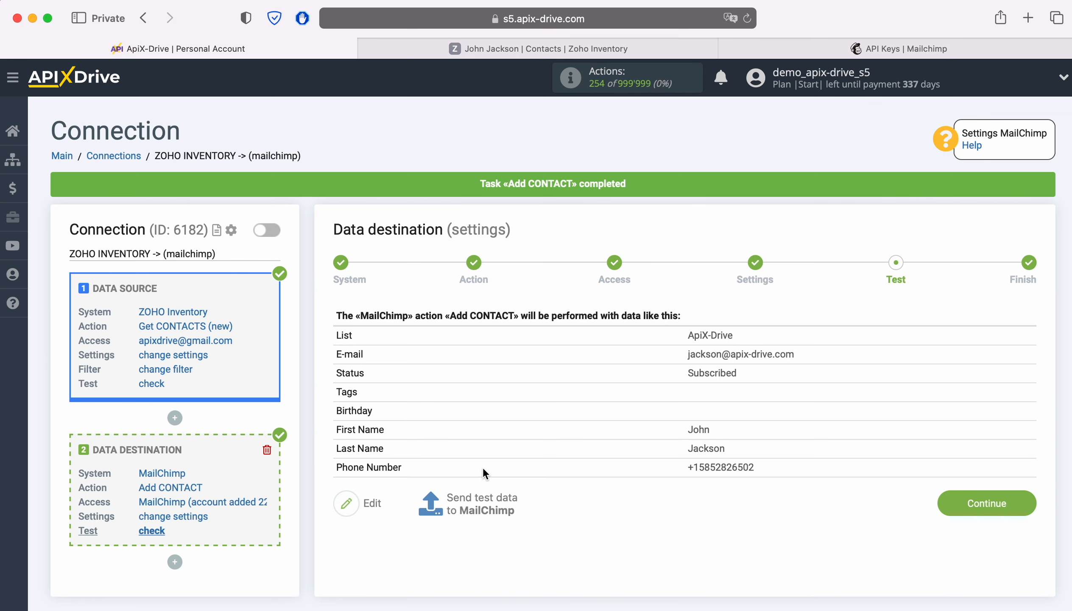
pyautogui.click(760, 46)
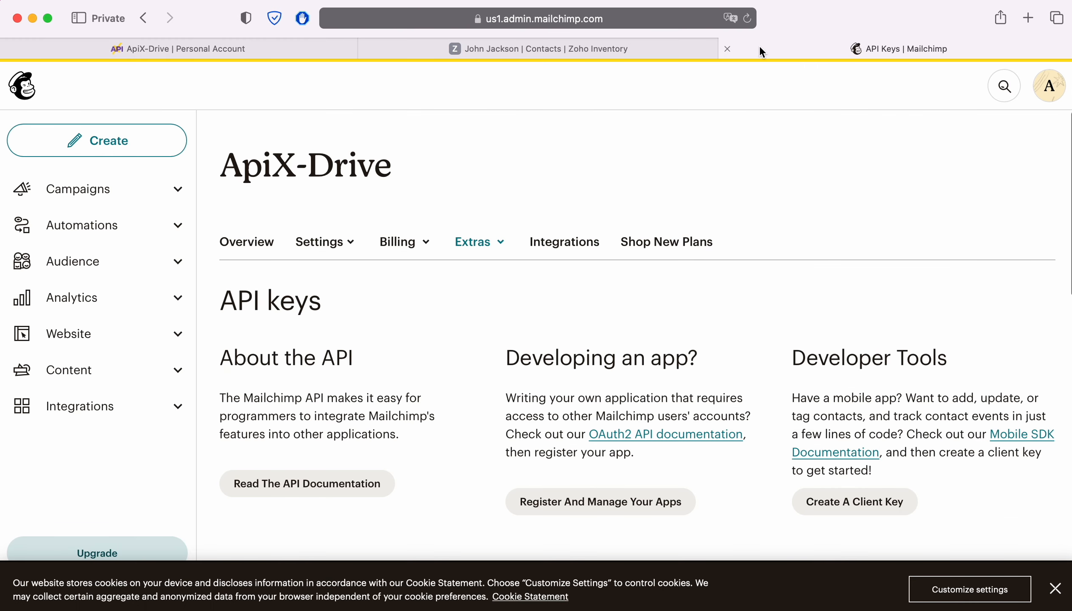
# View the new test contact's profile under Audience > All contacts, then return to ApiX-Drive.
pyautogui.click(151, 262)
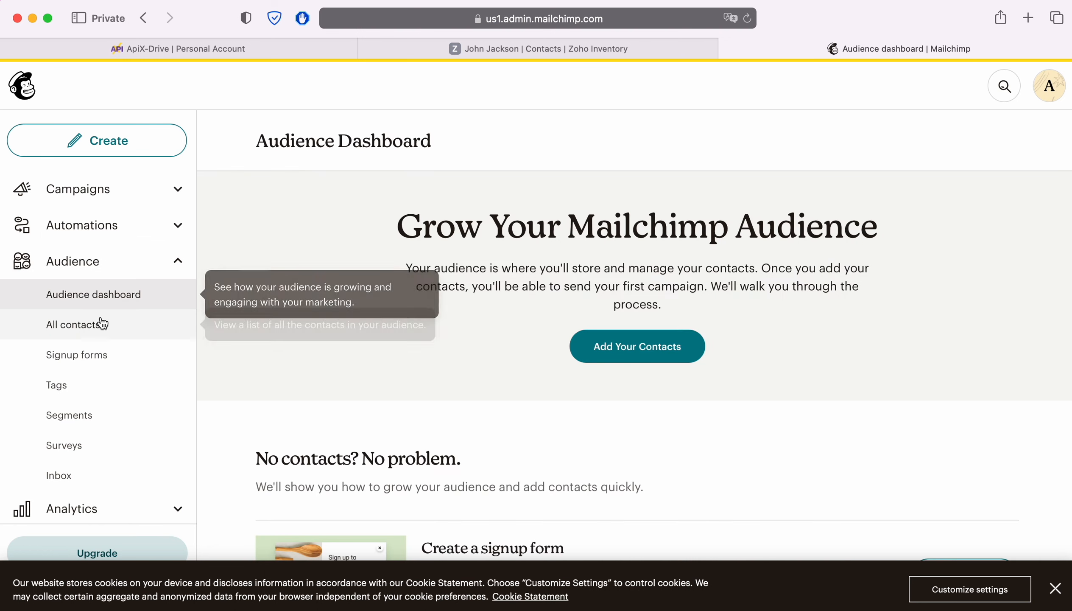
pyautogui.click(96, 327)
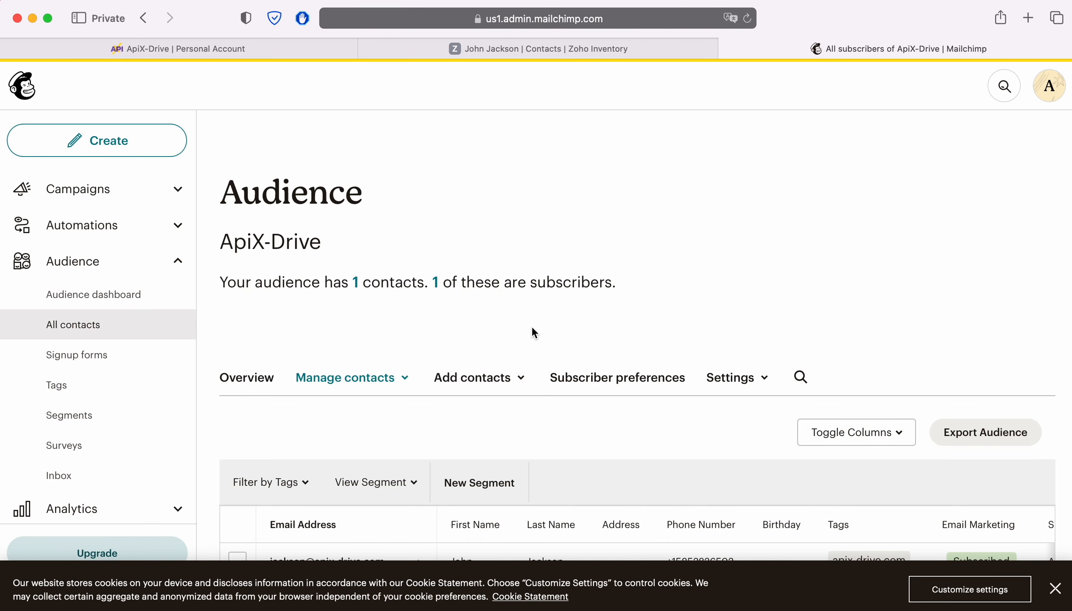
pyautogui.scroll(-2, 543, 331)
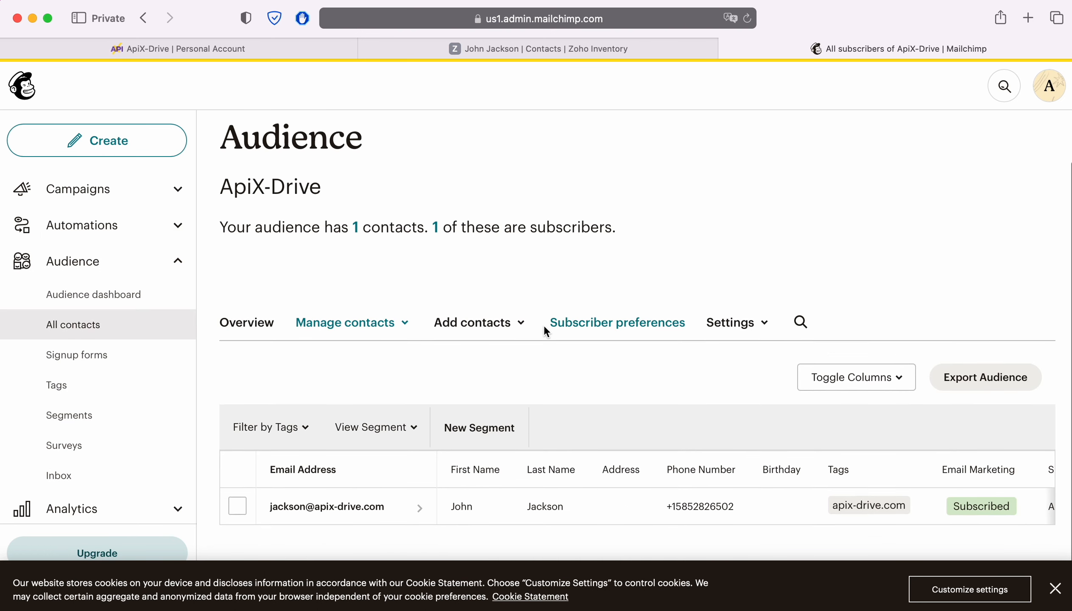
pyautogui.click(403, 525)
pyautogui.scroll(-5, 1053, 378)
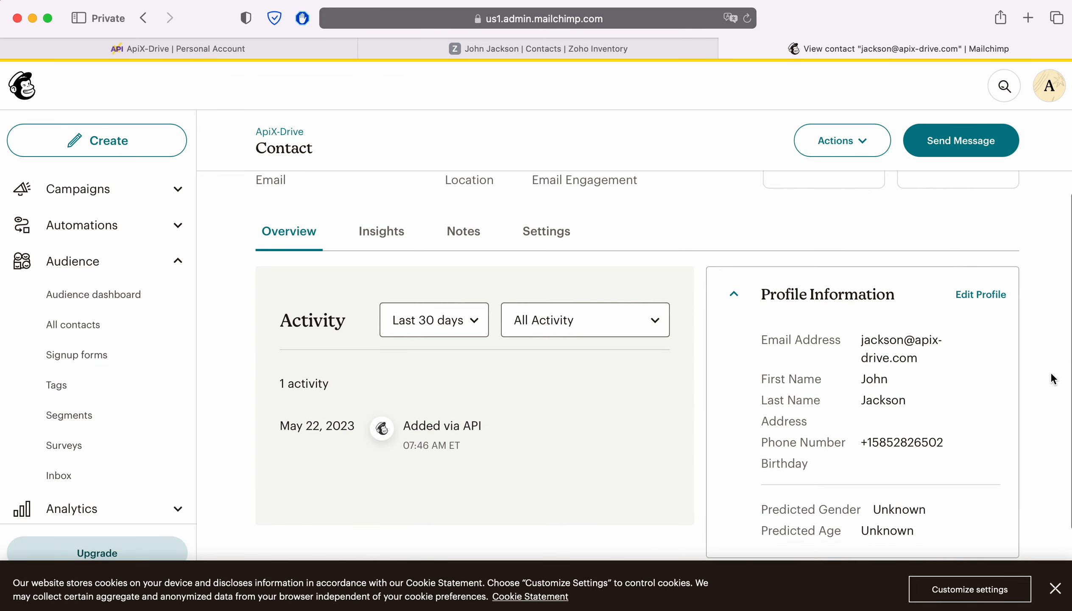
pyautogui.scroll(-2, 1053, 378)
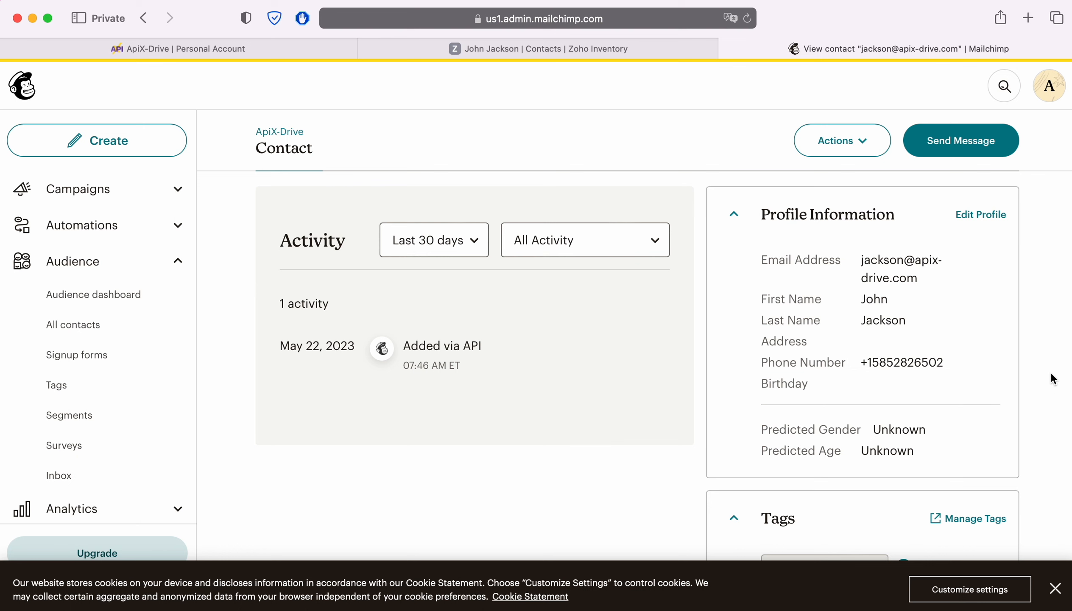
pyautogui.click(170, 49)
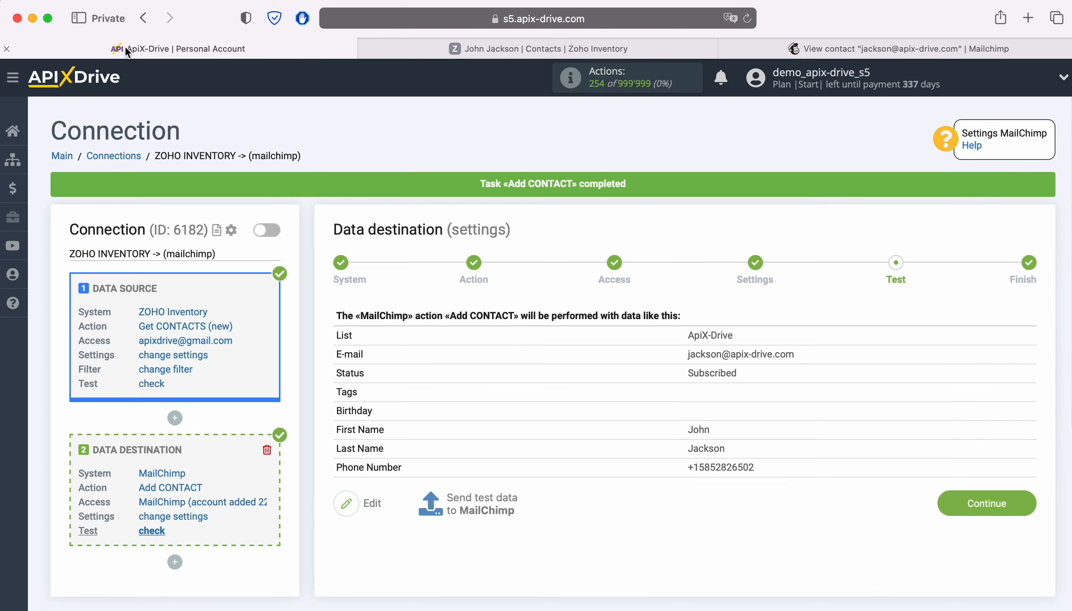
# Finish the connection, enable auto-update, and change the update interval from 10 to 5 minutes.
pyautogui.click(1015, 506)
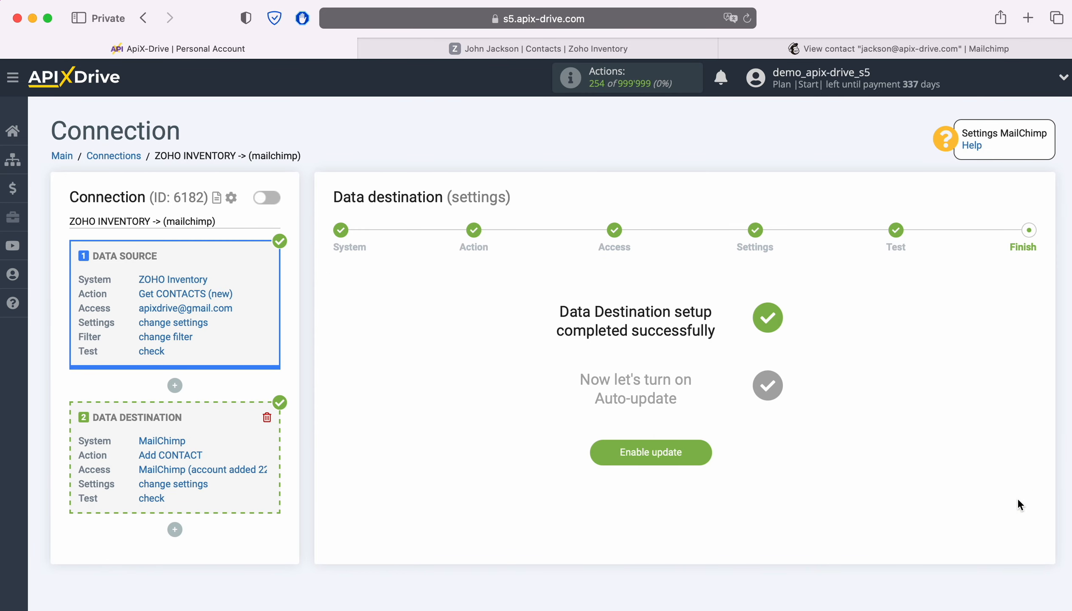
pyautogui.click(701, 449)
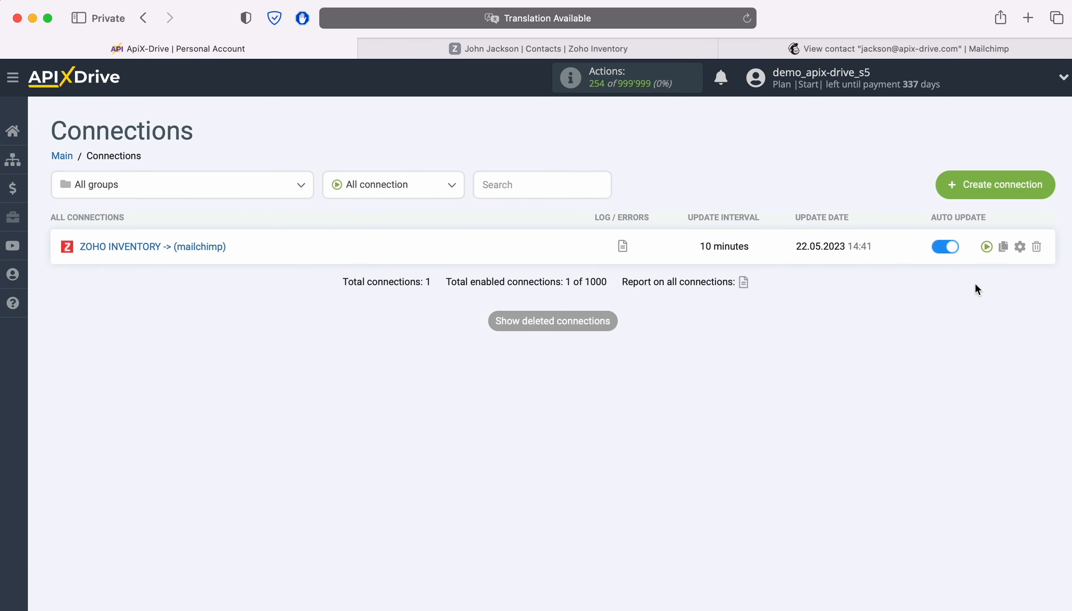
pyautogui.click(1020, 247)
pyautogui.click(617, 354)
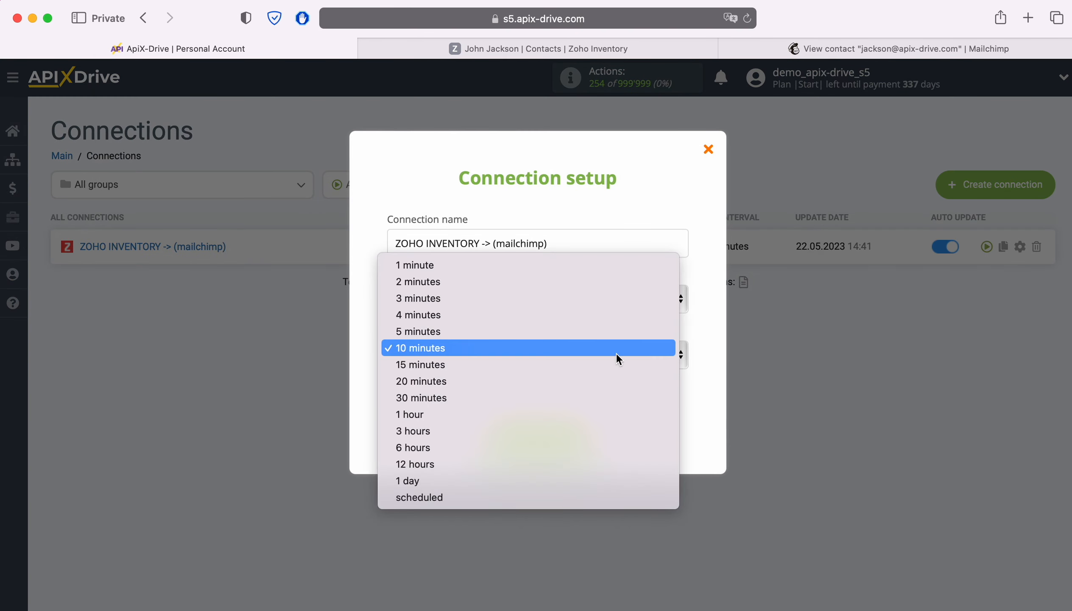
pyautogui.click(599, 336)
pyautogui.click(589, 436)
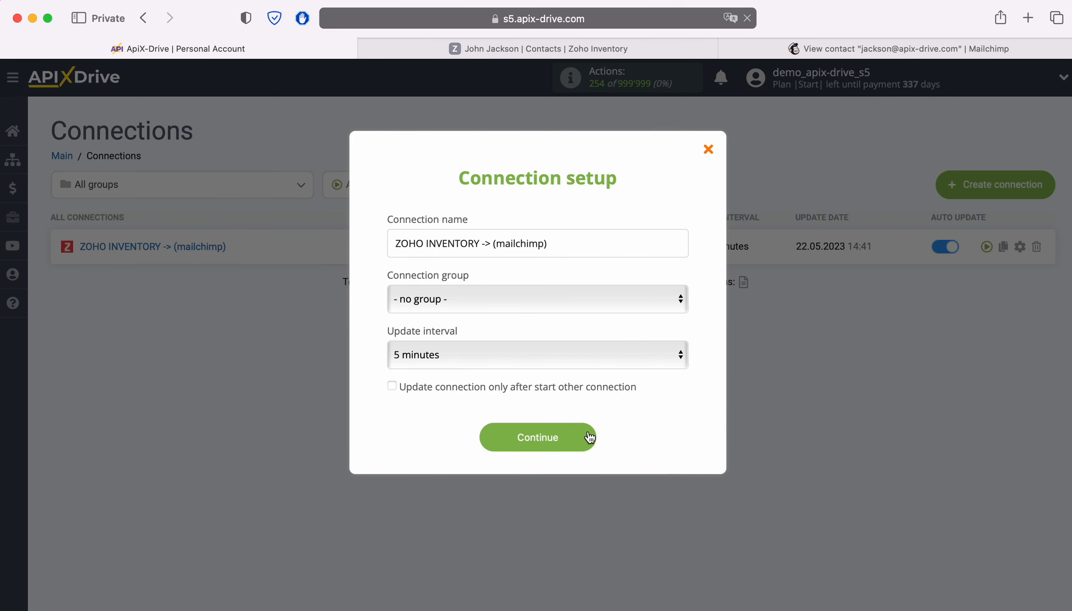